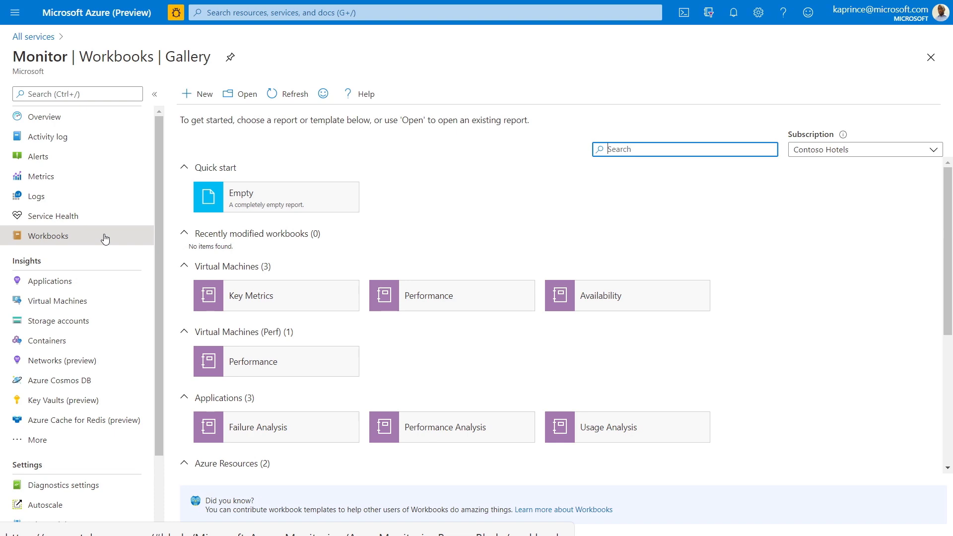
- View the Top 10 Machines charts in the Virtual Machines Performance workbook template and open the Failure Analysis template from the gallery
{"action": "left_click", "coordinate": [434, 307]}
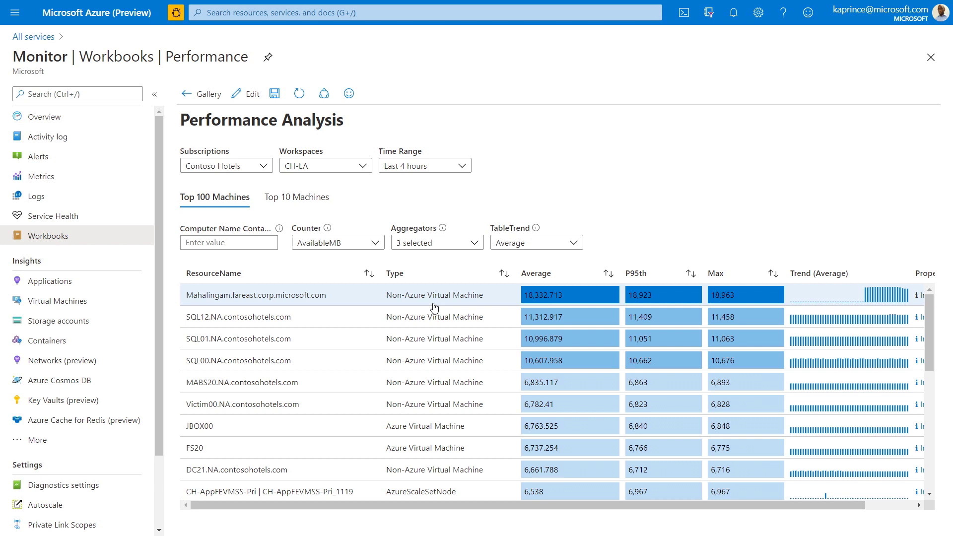
{"action": "left_click", "coordinate": [294, 198]}
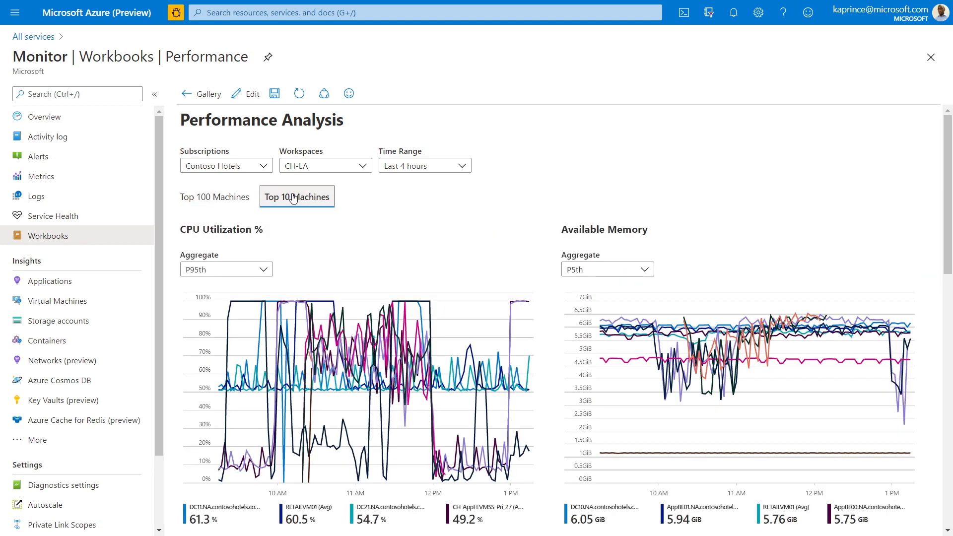
{"action": "left_click", "coordinate": [199, 94]}
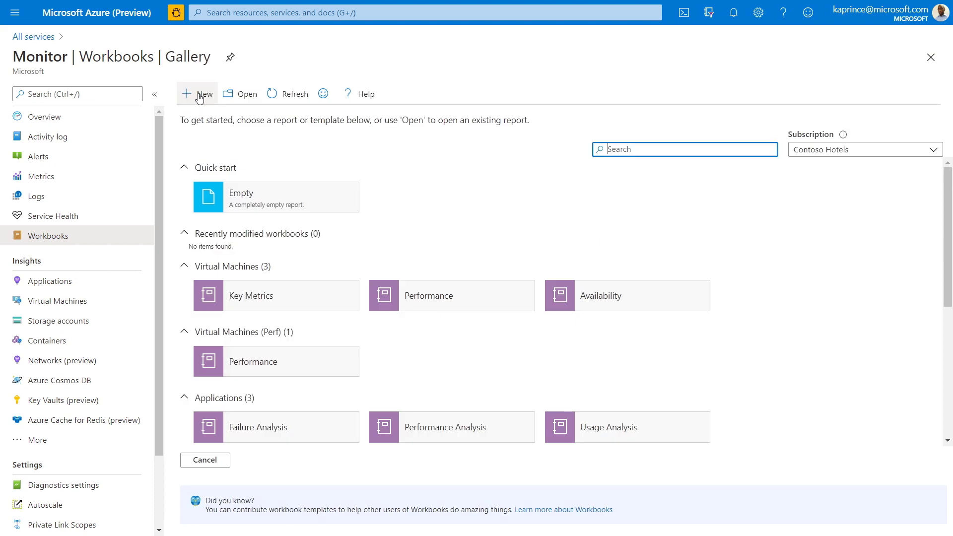
{"action": "left_click", "coordinate": [267, 429]}
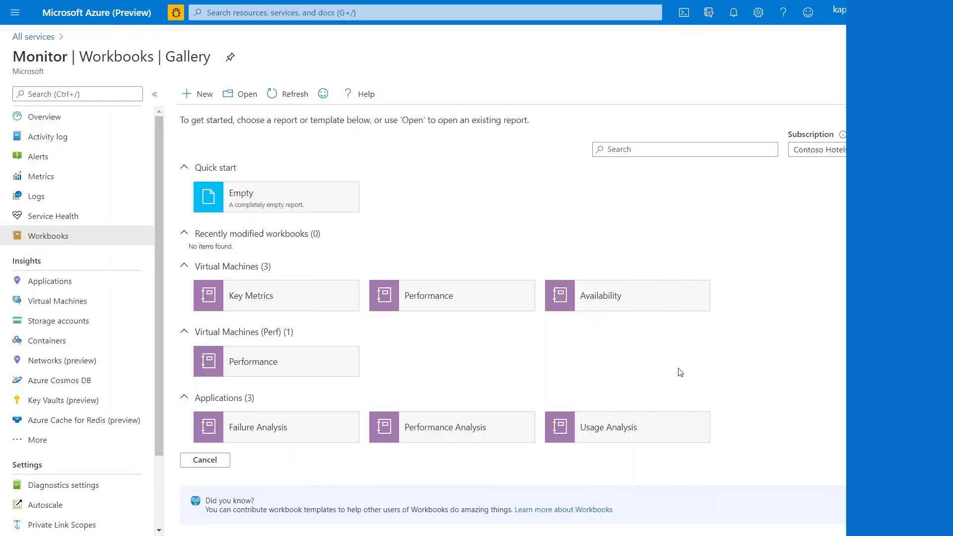
- Create an empty workbook and add a text item to it
{"action": "left_click", "coordinate": [356, 214]}
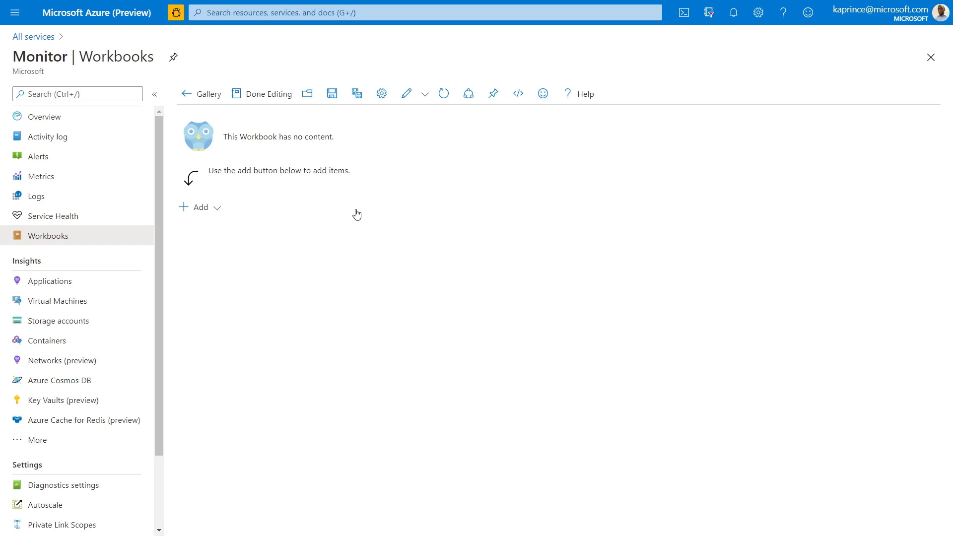
{"action": "left_click", "coordinate": [219, 210]}
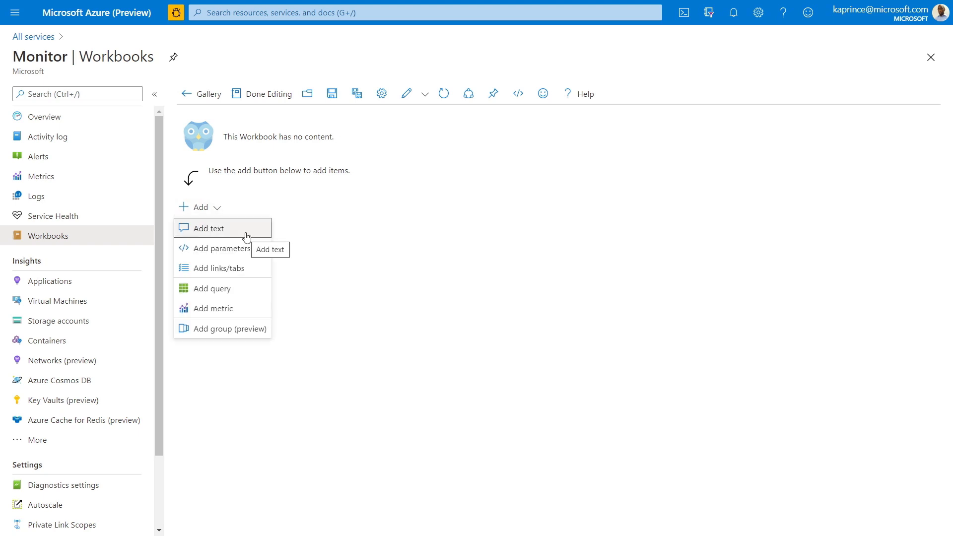
{"action": "left_click", "coordinate": [245, 231]}
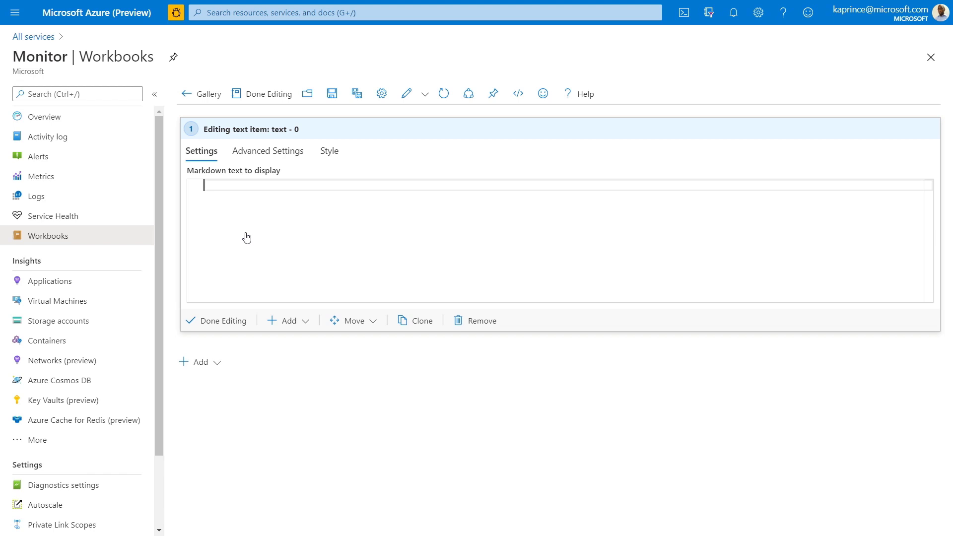
- Enter the title "# Workbook Tutorial Example" and subheading "## Application and Infrastructure workbook that shows application availability and performance combined with VM CPU and memory usage"
{"action": "type", "text": "# Workbook Tutorial Example"}
{"action": "key", "text": "Return"}
{"action": "type", "text": "## Applicatio"}
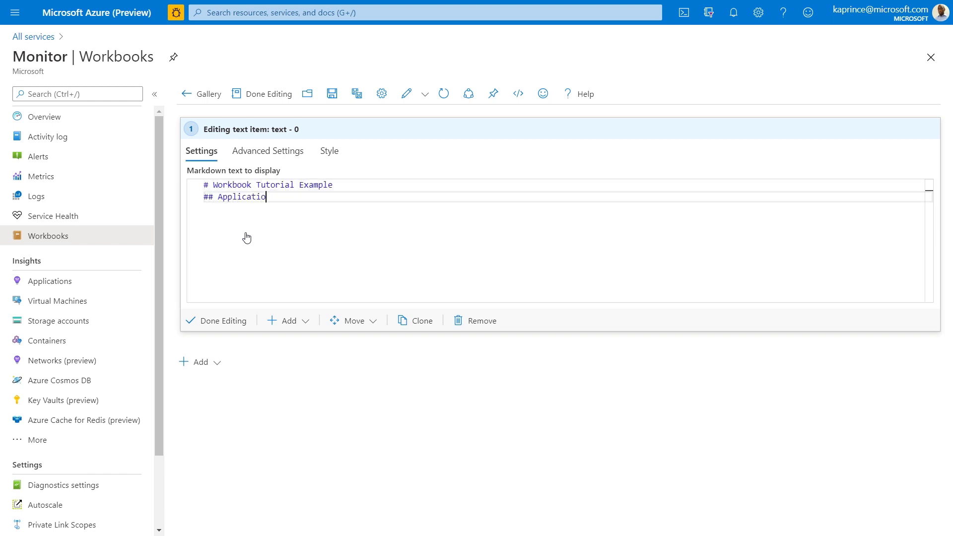
{"action": "type", "text": "n and Infrastructure workbook t"}
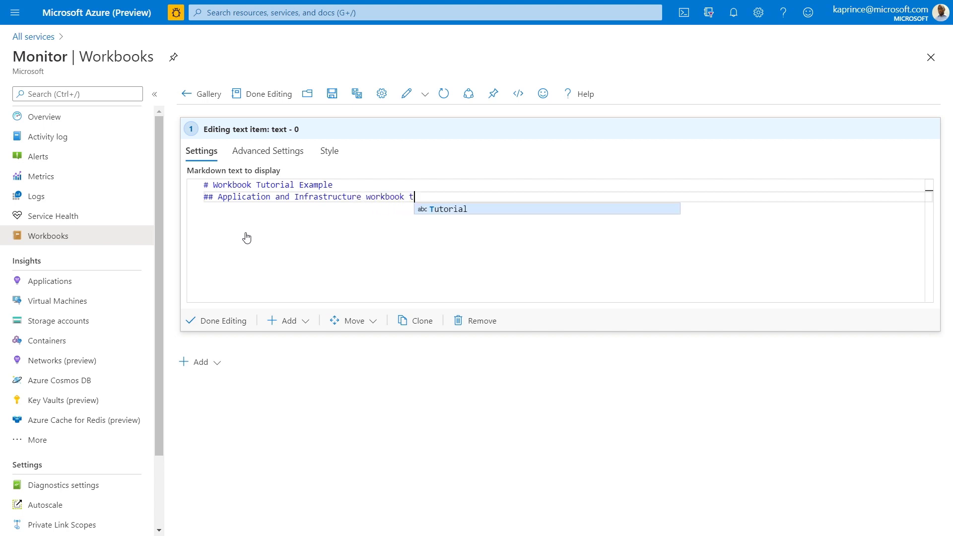
{"action": "type", "text": "hat shows application availability and p"}
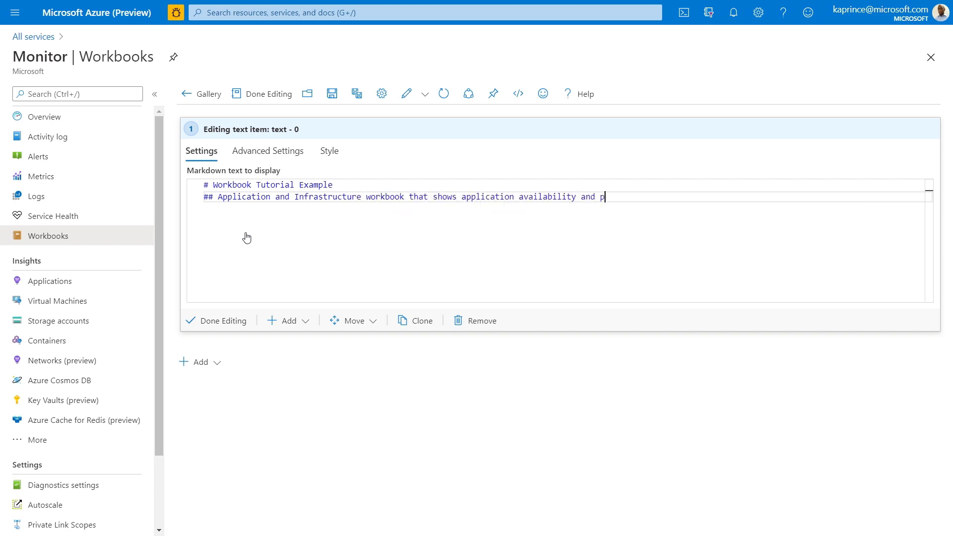
{"action": "type", "text": "erformance combined with VM CP"}
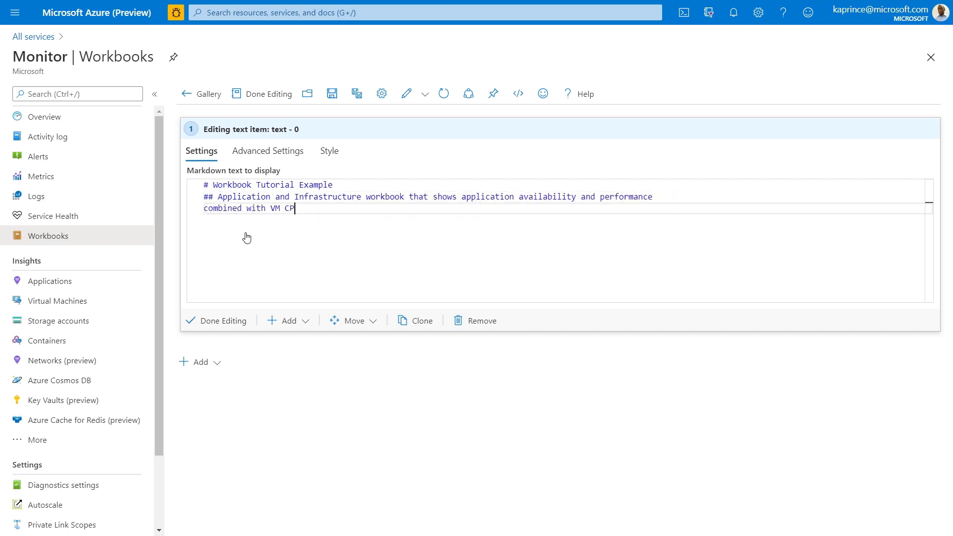
{"action": "type", "text": "U and memory usage"}
- Add the level-three headings "Includes elements based on metrics and logs" and "Uses tables and chart visualizations", and finish editing the text item
{"action": "key", "text": "Return"}
{"action": "type", "text": "##"}
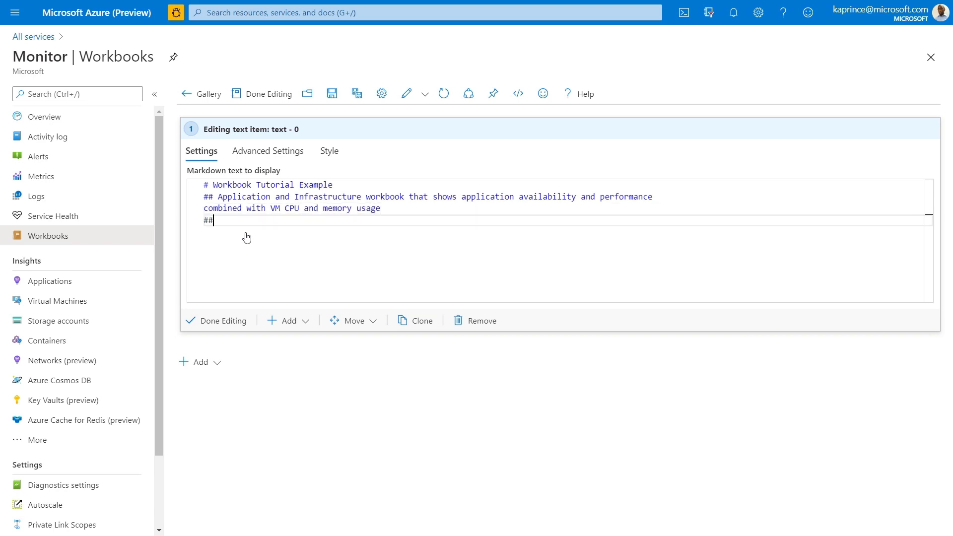
{"action": "type", "text": "# Includes elements based on metrics and logs"}
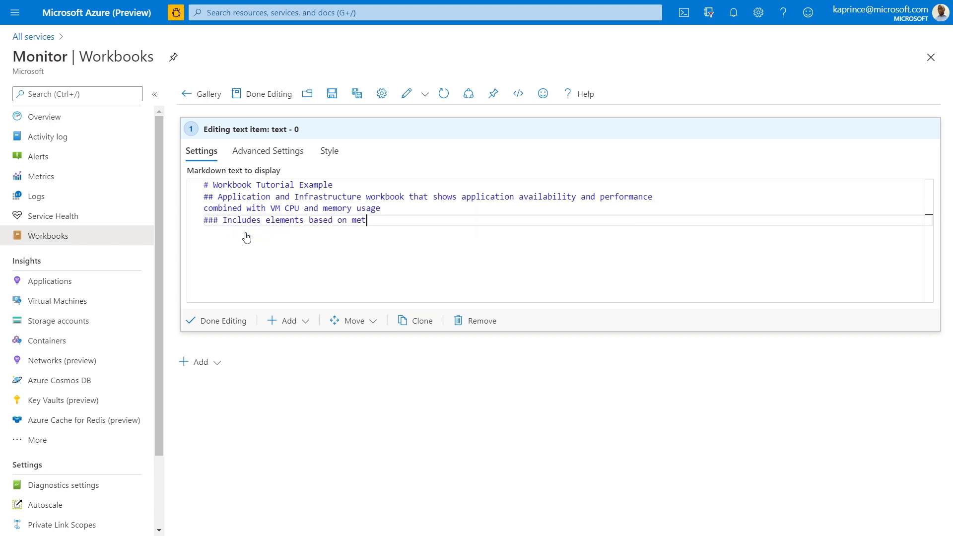
{"action": "key", "text": "Return"}
{"action": "type", "text": "### Uses tables and chart visualizations"}
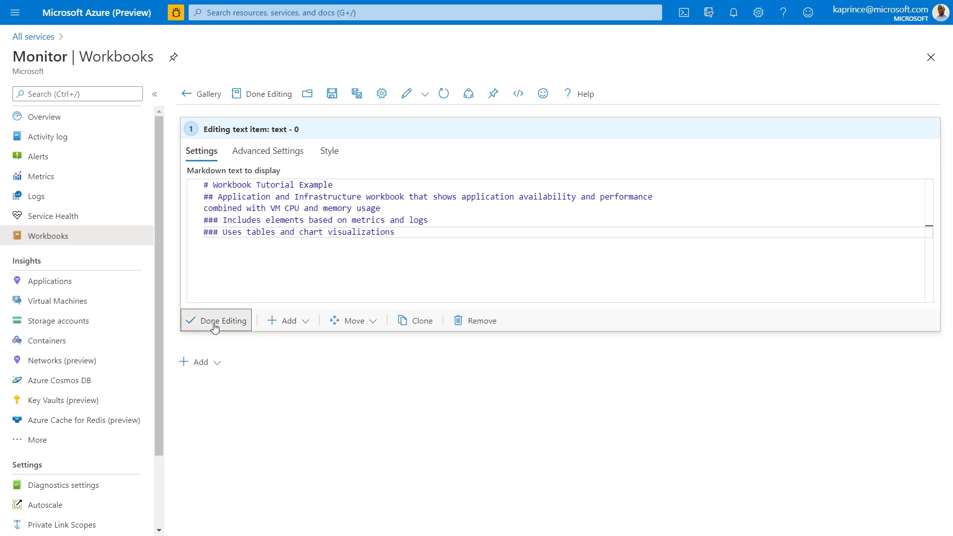
{"action": "left_click", "coordinate": [214, 321]}
- Add a metric item below the text with resource type Application Insights and the resource CH-RetailAppAI, loading all subscriptions
{"action": "left_click", "coordinate": [221, 274]}
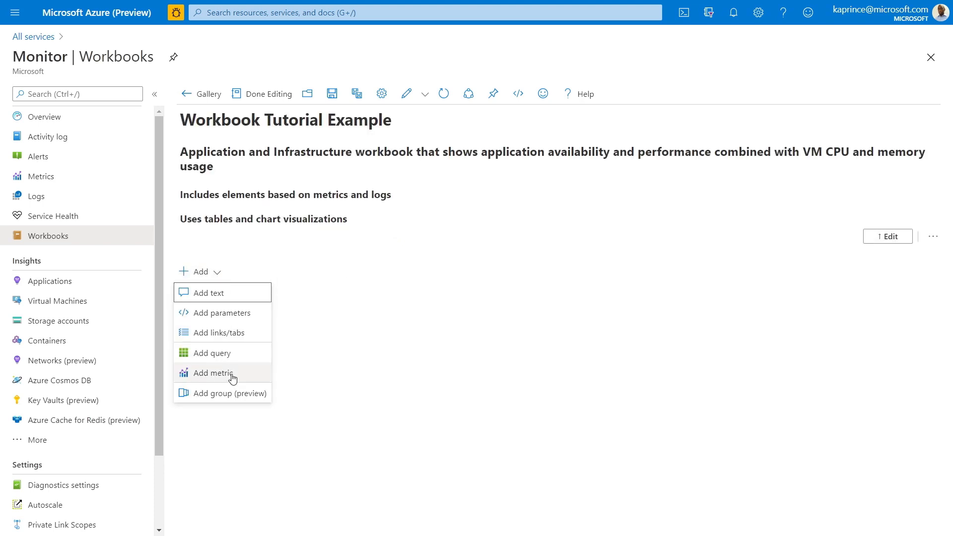
{"action": "left_click", "coordinate": [249, 377]}
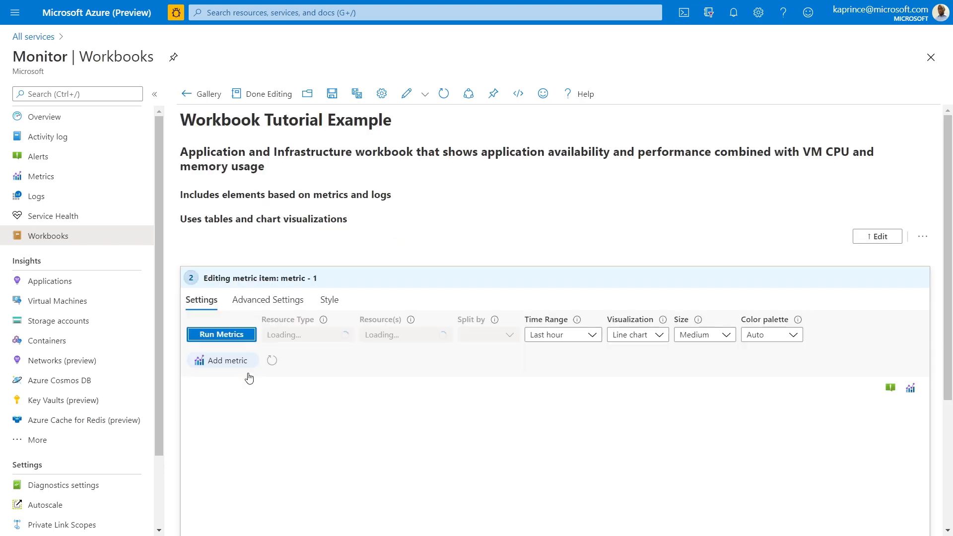
{"action": "left_click", "coordinate": [324, 337]}
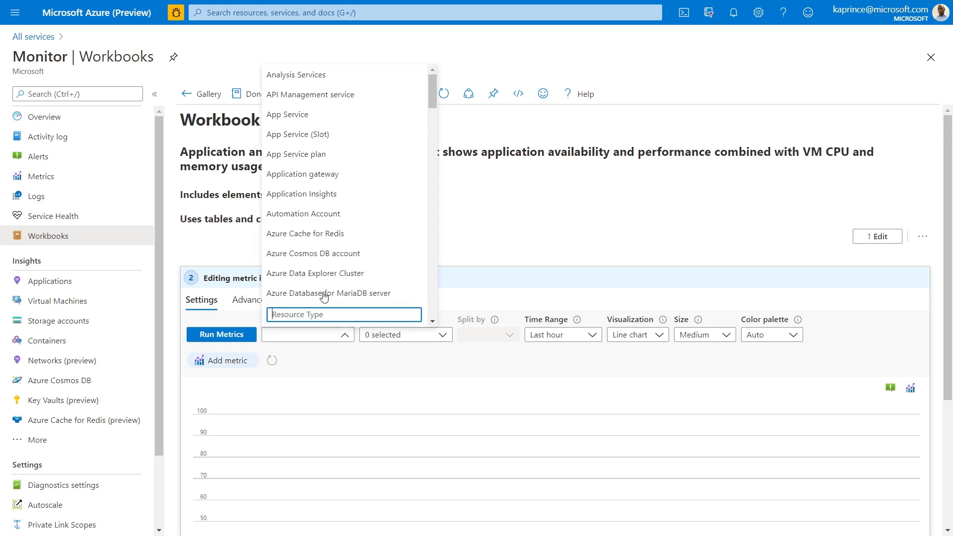
{"action": "left_click", "coordinate": [322, 190]}
{"action": "left_click", "coordinate": [402, 336]}
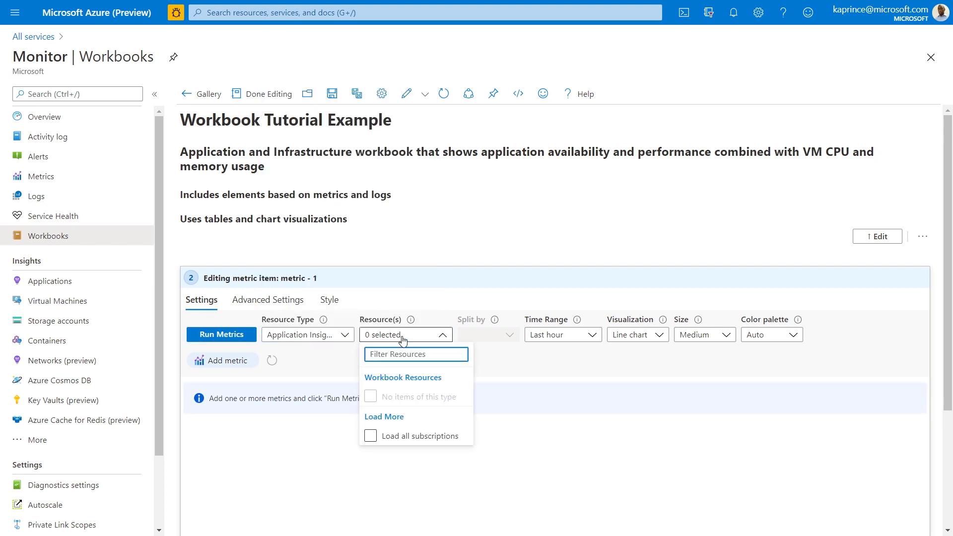
{"action": "left_click", "coordinate": [421, 436]}
{"action": "left_click", "coordinate": [424, 342]}
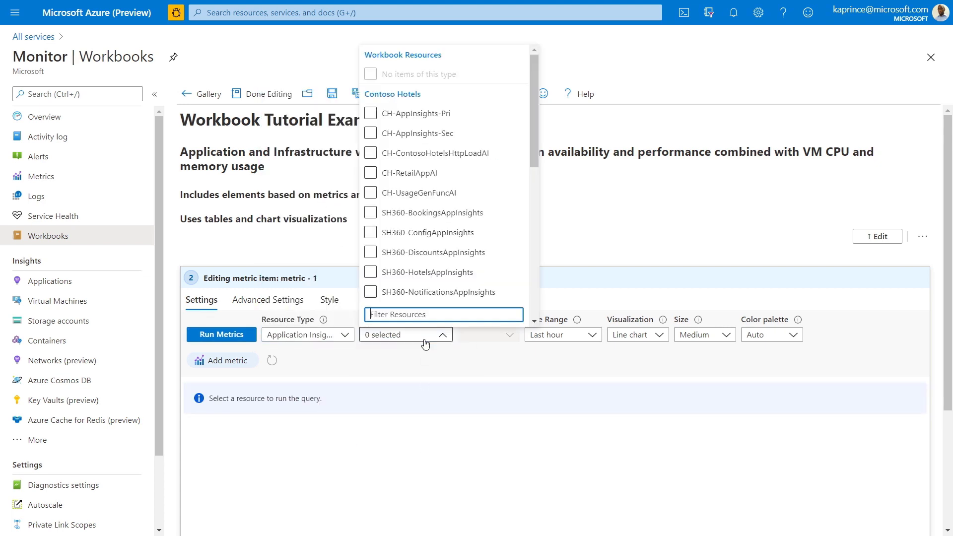
{"action": "left_click", "coordinate": [379, 174]}
{"action": "left_click", "coordinate": [471, 378]}
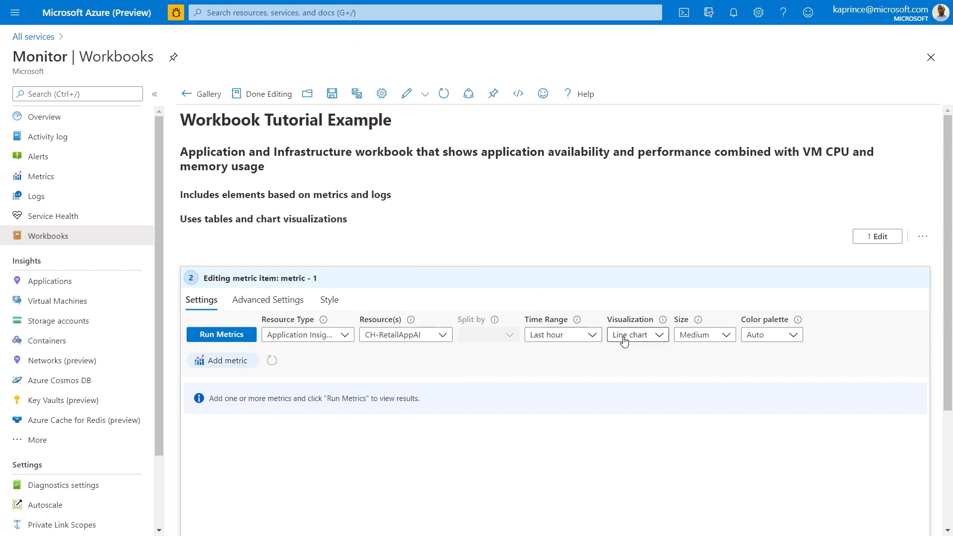
- Add the Availability metric from the Standard metrics (preview) namespace with Average aggregation and run the metrics
{"action": "left_click", "coordinate": [233, 362]}
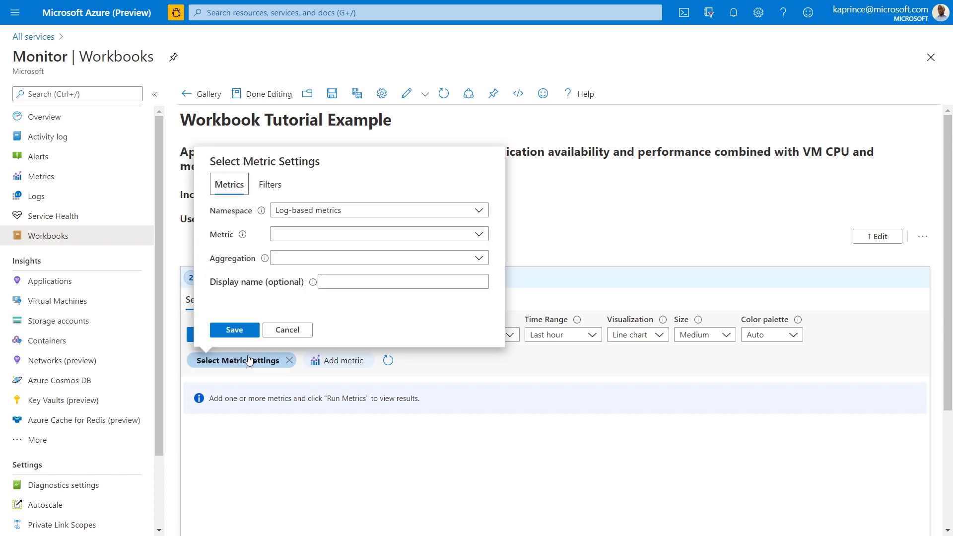
{"action": "left_click", "coordinate": [411, 210]}
{"action": "left_click", "coordinate": [392, 292]}
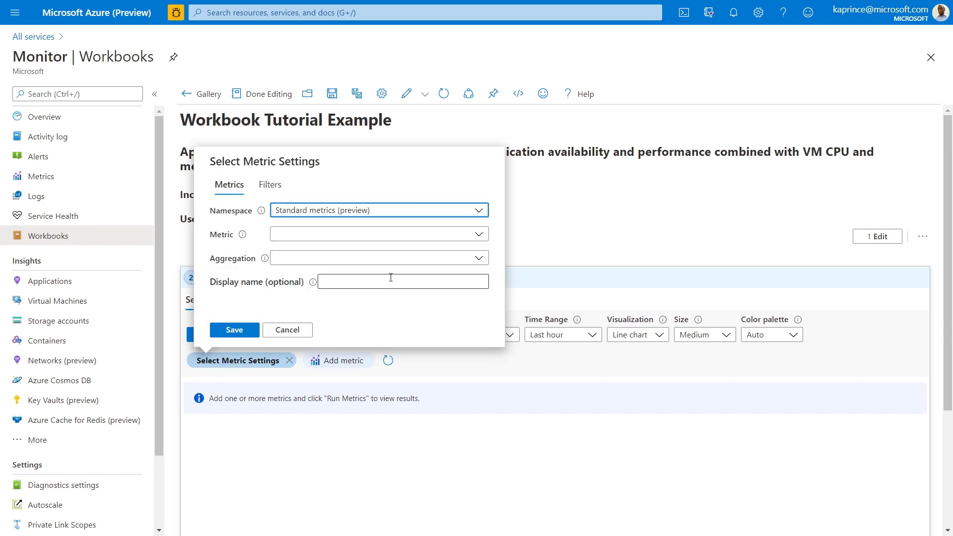
{"action": "left_click", "coordinate": [392, 235]}
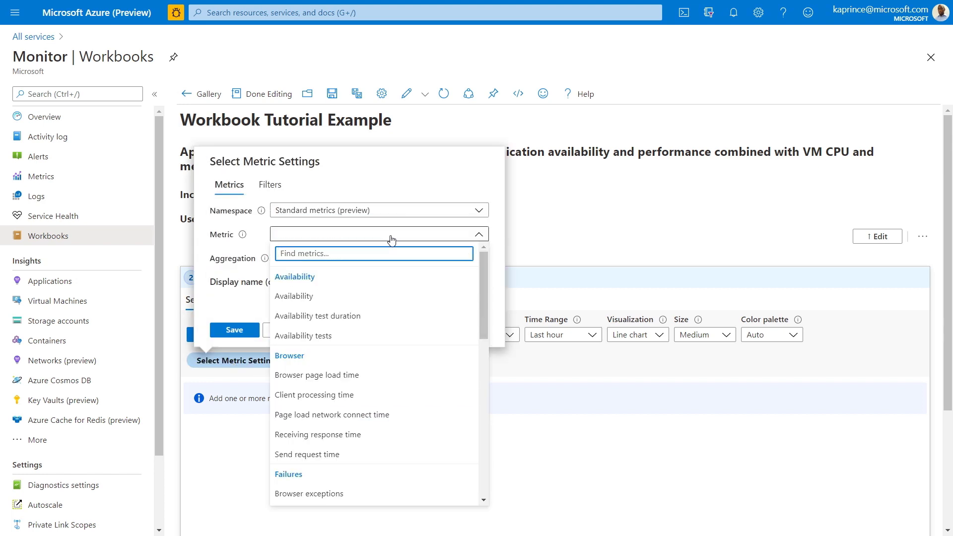
{"action": "left_click", "coordinate": [382, 297]}
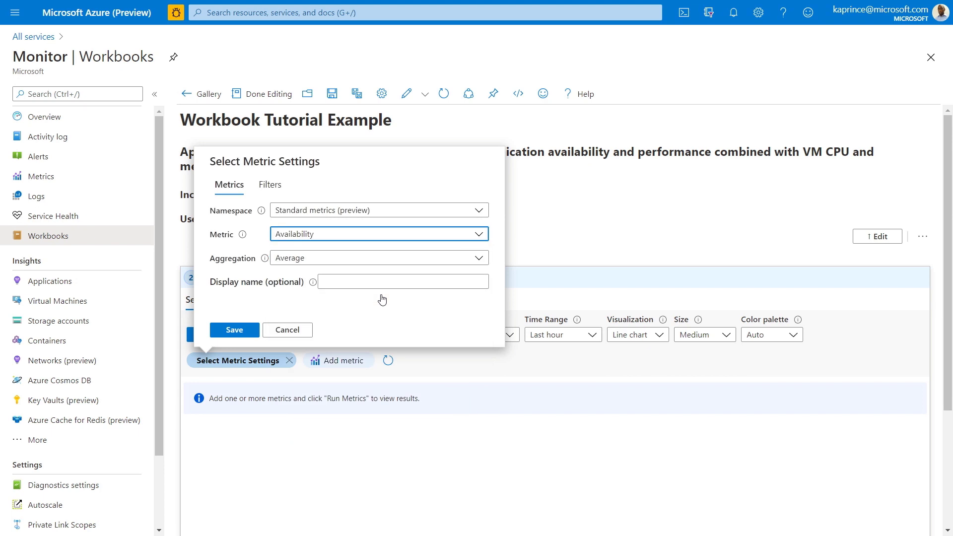
{"action": "left_click", "coordinate": [247, 330]}
{"action": "left_click", "coordinate": [248, 334]}
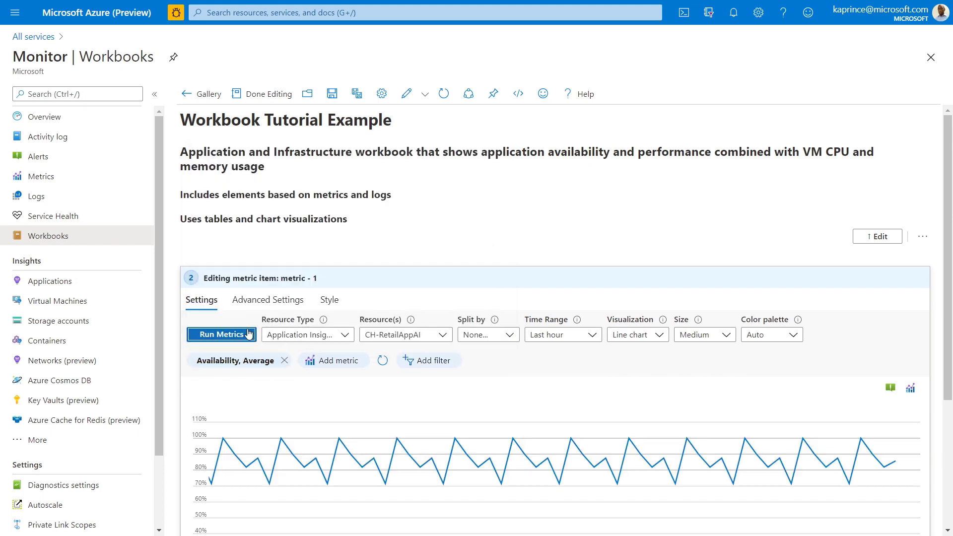
- Title the metric chart "App Availability" and finish editing the metric item
{"action": "left_click", "coordinate": [268, 299]}
{"action": "left_click", "coordinate": [225, 484]}
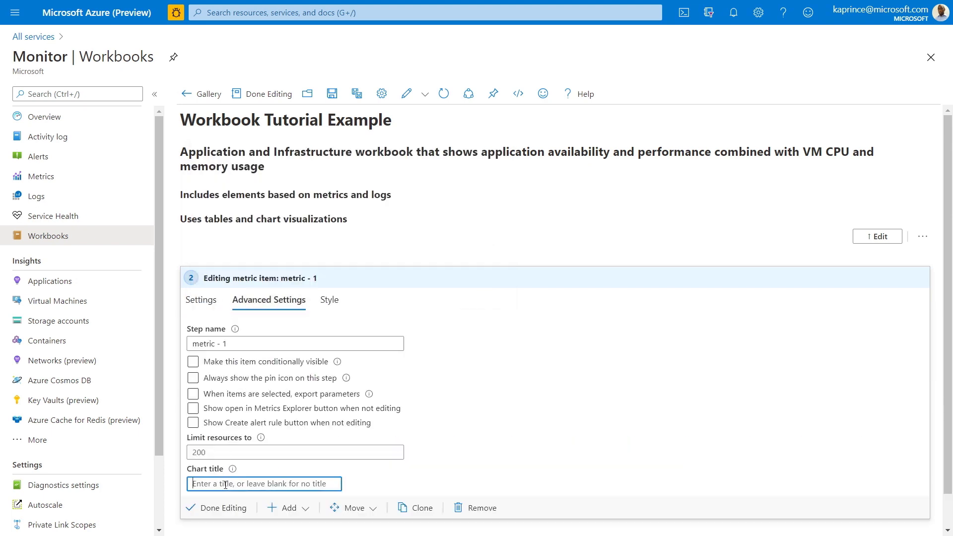
{"action": "type", "text": "App Availability"}
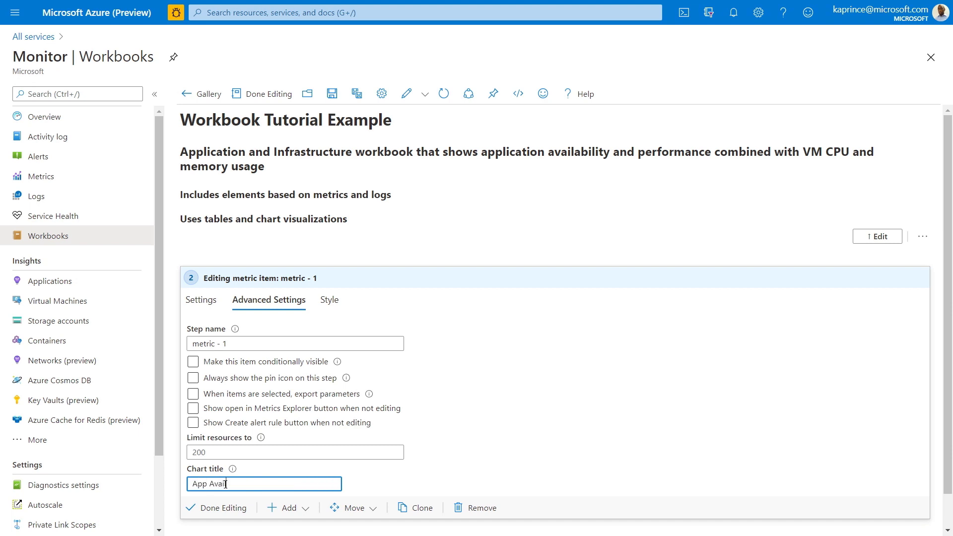
{"action": "left_click", "coordinate": [215, 508]}
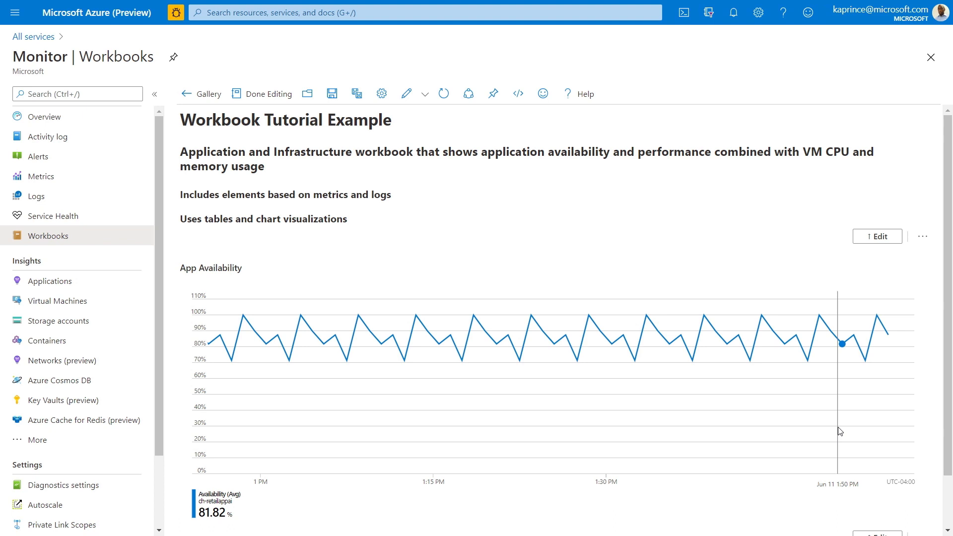
- Add a query item below the availability chart with resource type Application Insights, resource CH-RetailAppAI and time range Last hour
{"action": "scroll", "coordinate": [839, 430], "scroll_direction": "down", "scroll_amount": 2}
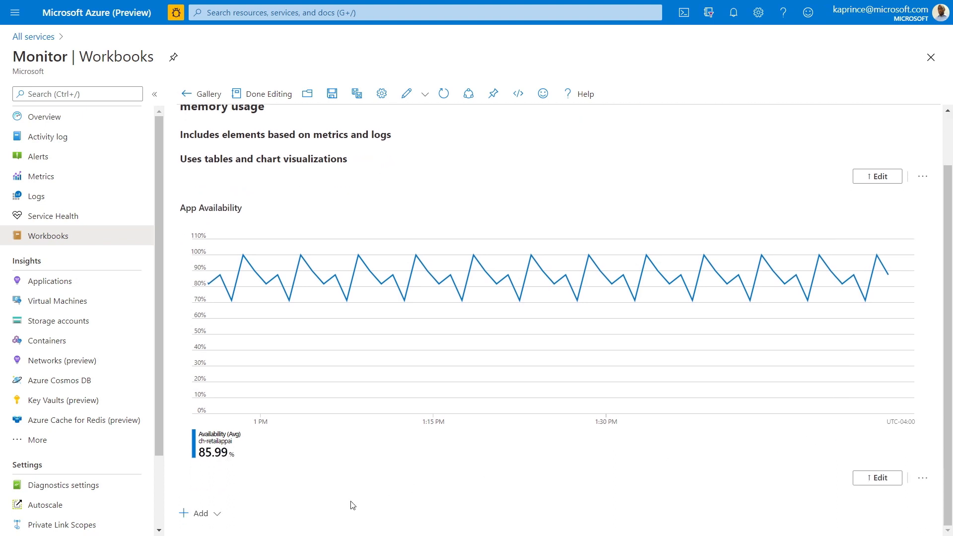
{"action": "left_click", "coordinate": [220, 517]}
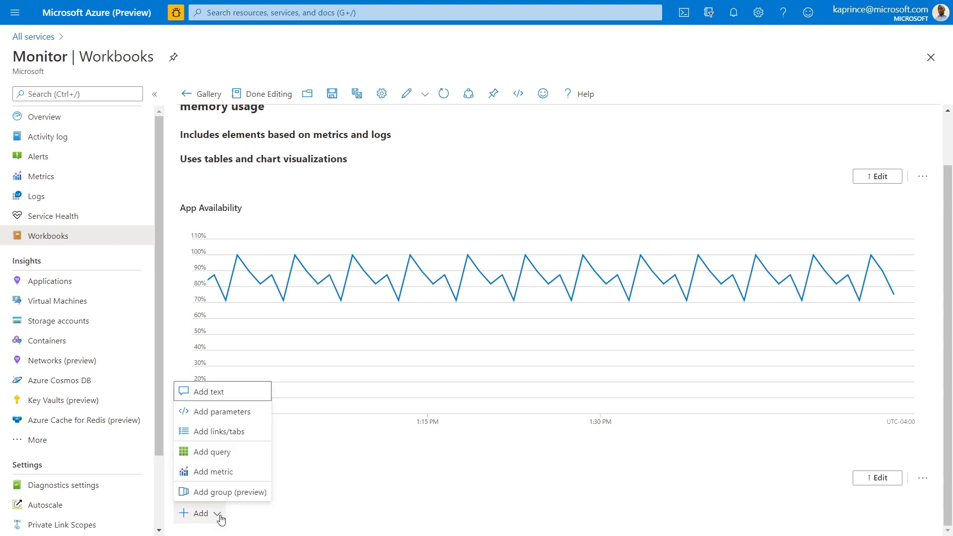
{"action": "left_click", "coordinate": [239, 453]}
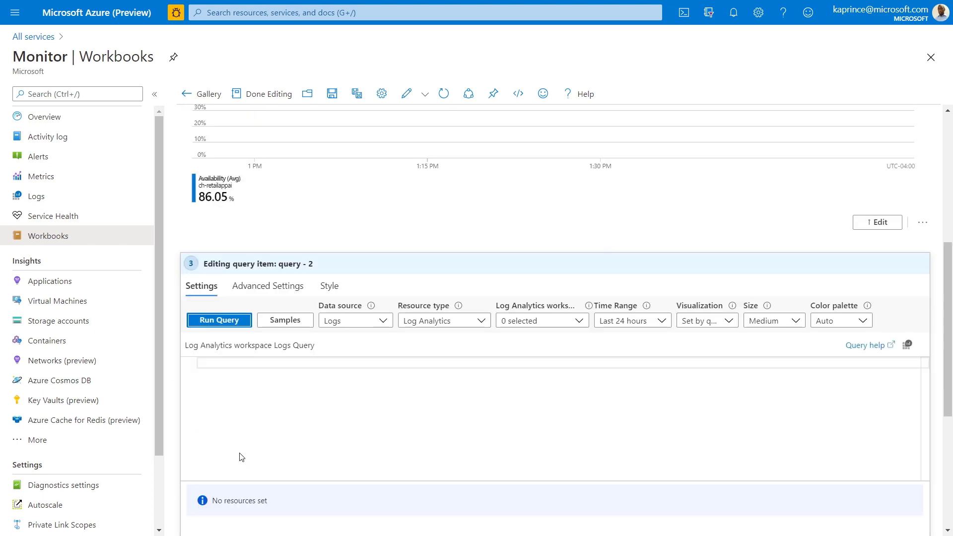
{"action": "left_click", "coordinate": [427, 321]}
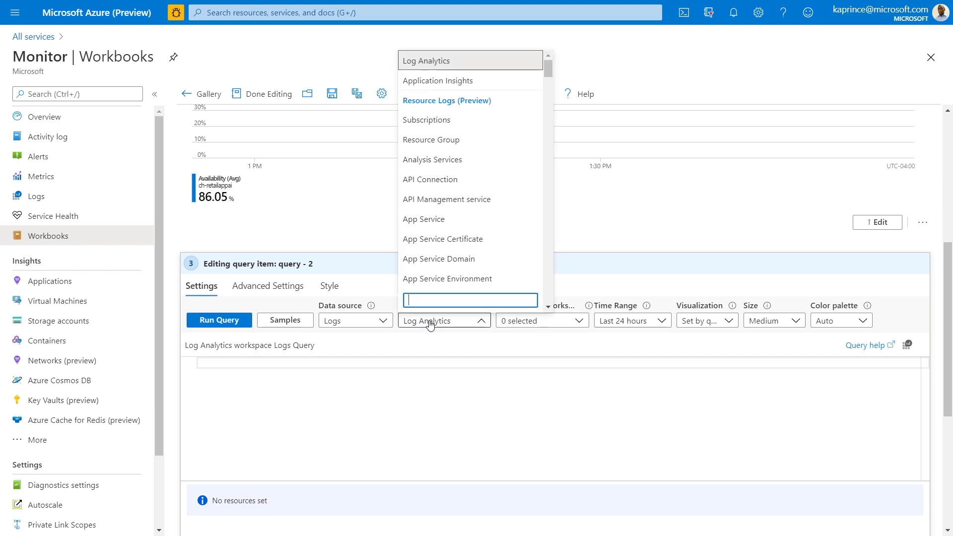
{"action": "left_click", "coordinate": [435, 81]}
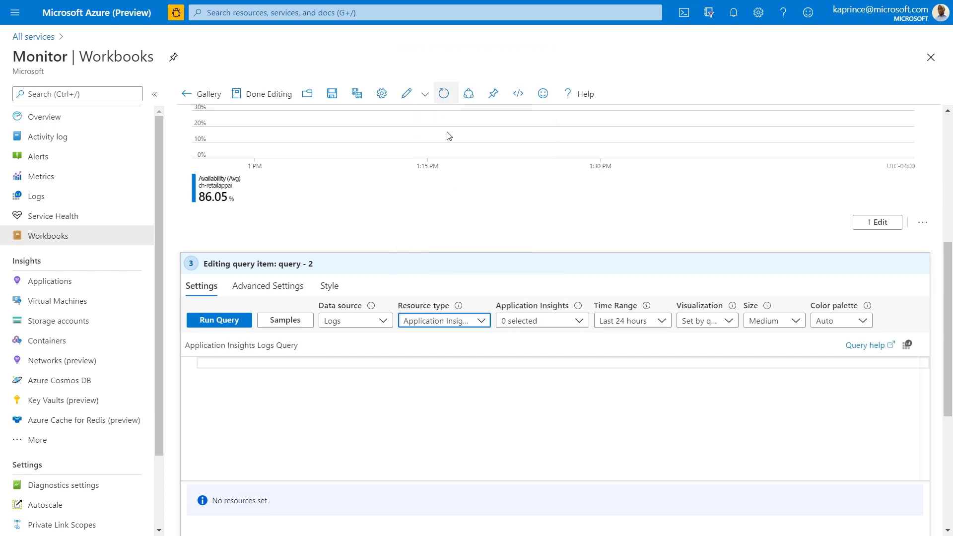
{"action": "left_click", "coordinate": [529, 320]}
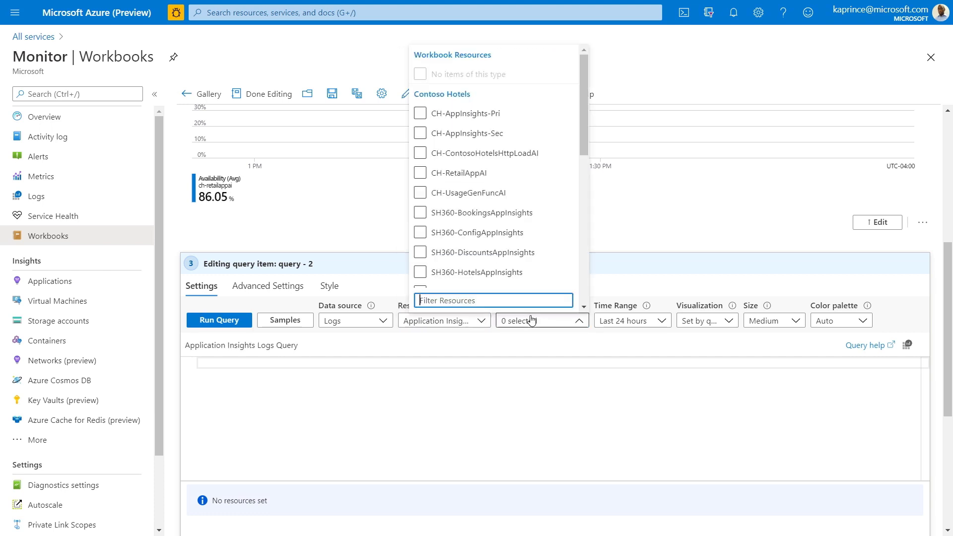
{"action": "left_click", "coordinate": [485, 174]}
{"action": "left_click", "coordinate": [634, 323]}
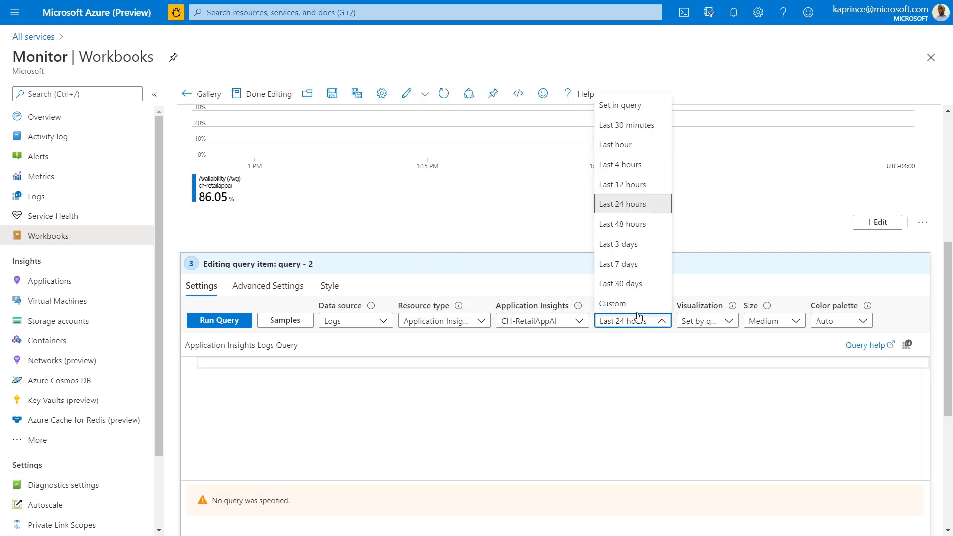
{"action": "left_click", "coordinate": [625, 153]}
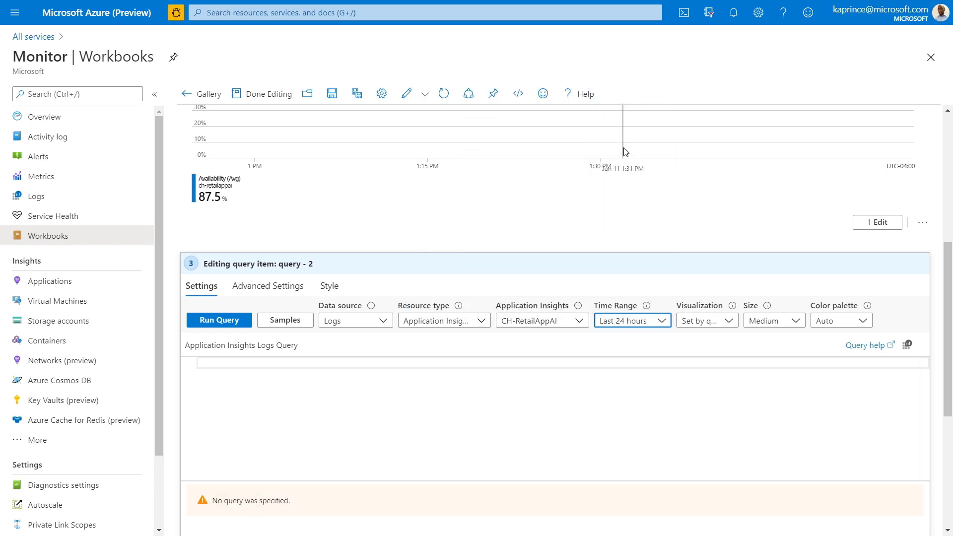
- Write the logs query "requests | summarize avg(duration) by operation_Name", with the summarize clause on its own line, and run it
{"action": "left_click", "coordinate": [379, 379]}
{"action": "type", "text": "requests"}
{"action": "key", "text": "Return"}
{"action": "type", "text": "| summarize "}
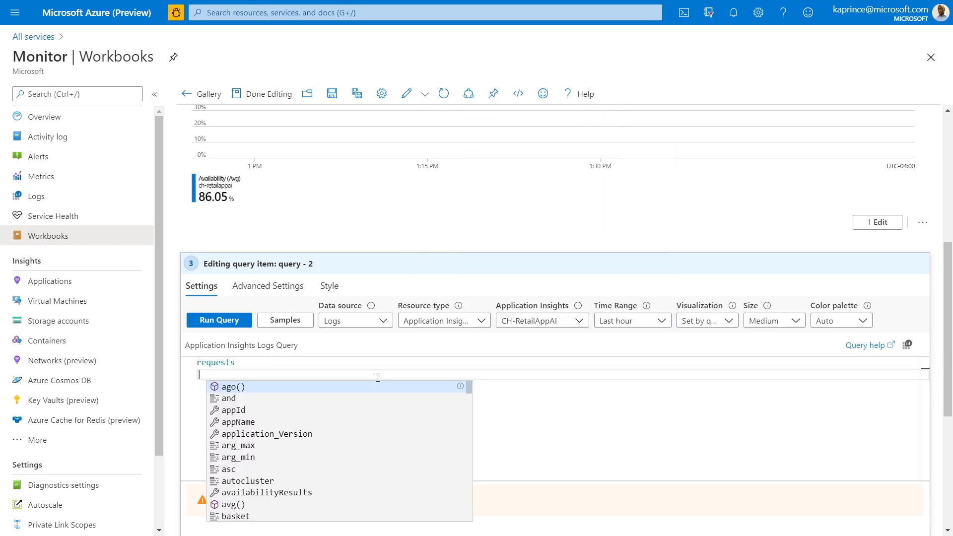
{"action": "type", "text": "avg(duration) by operation_Name"}
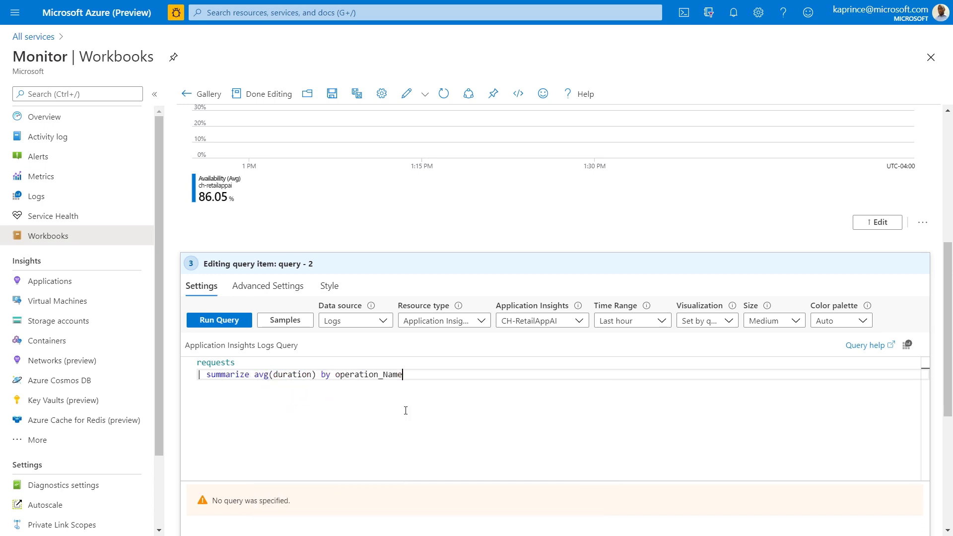
{"action": "left_click", "coordinate": [219, 320]}
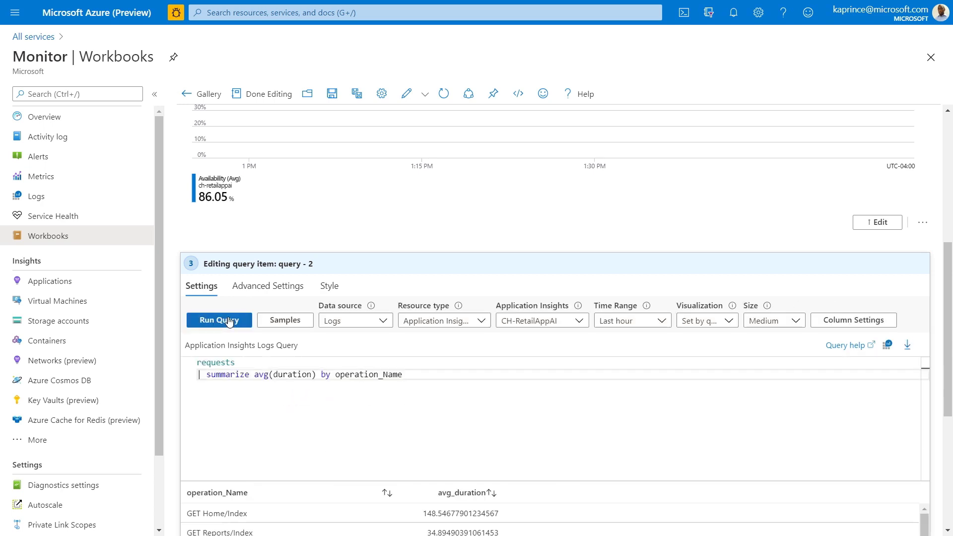
- Sort the query results by avg_duration in descending order
{"action": "scroll", "coordinate": [457, 426], "scroll_direction": "down", "scroll_amount": 1}
{"action": "left_click", "coordinate": [457, 428]}
{"action": "left_click", "coordinate": [458, 427]}
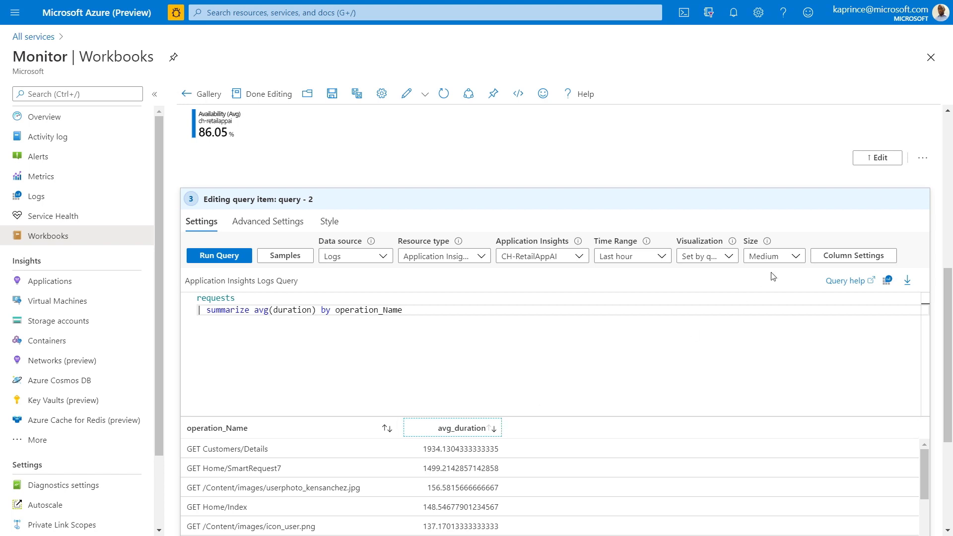
- Set the avg_duration column's renderer to Bar in the column settings and save them
{"action": "left_click", "coordinate": [853, 255]}
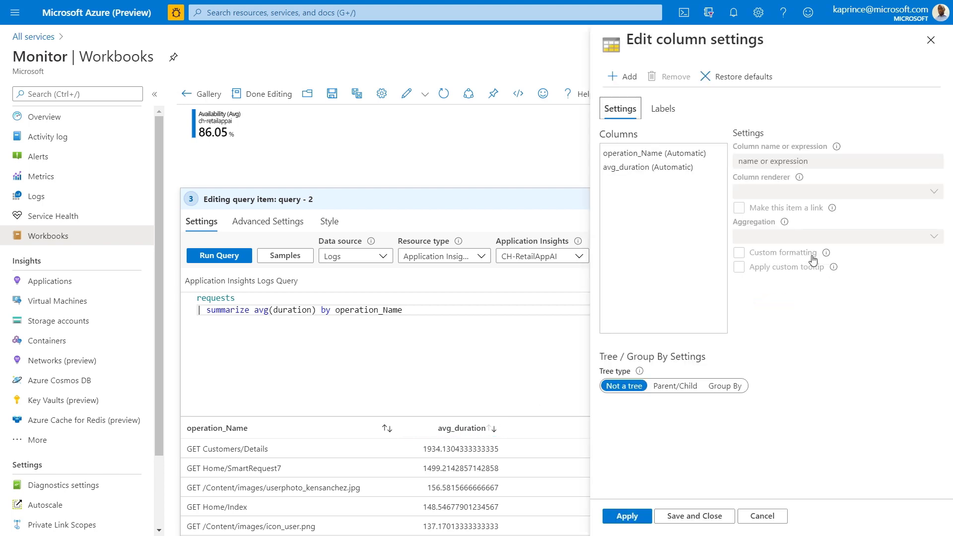
{"action": "left_click", "coordinate": [675, 168]}
{"action": "left_click", "coordinate": [769, 192]}
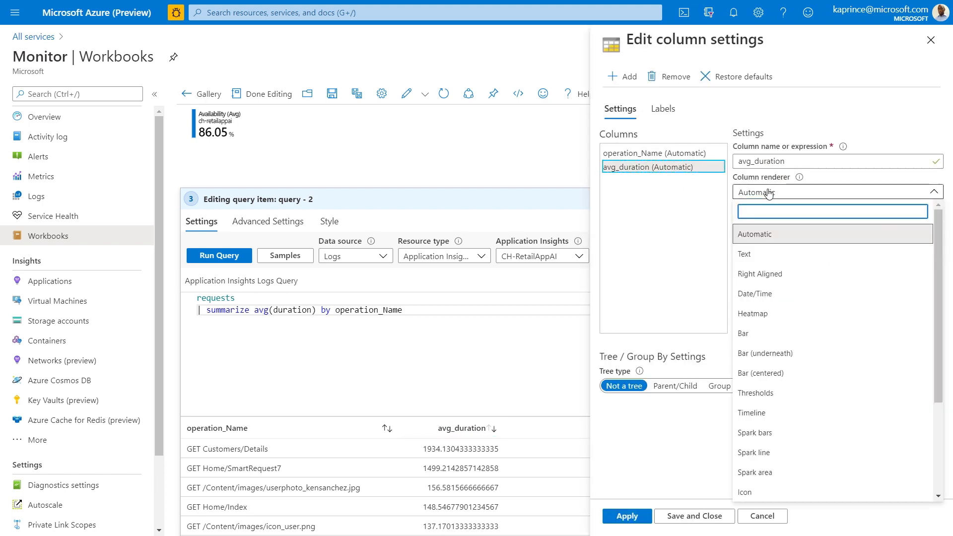
{"action": "left_click", "coordinate": [787, 332]}
{"action": "left_click", "coordinate": [717, 516]}
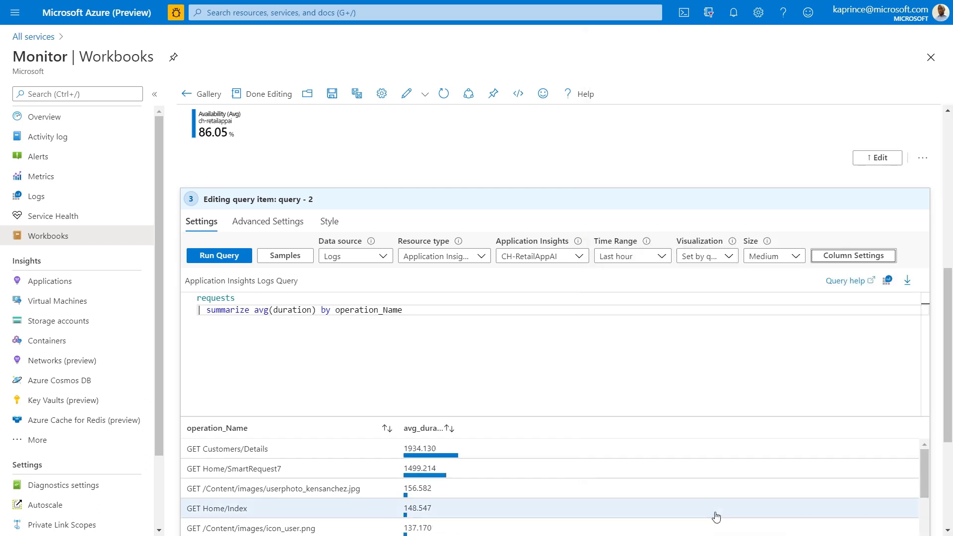
- Title the query table "Application Performance" and finish editing the query item
{"action": "left_click", "coordinate": [270, 221]}
{"action": "left_click", "coordinate": [262, 430]}
{"action": "type", "text": "Applica"}
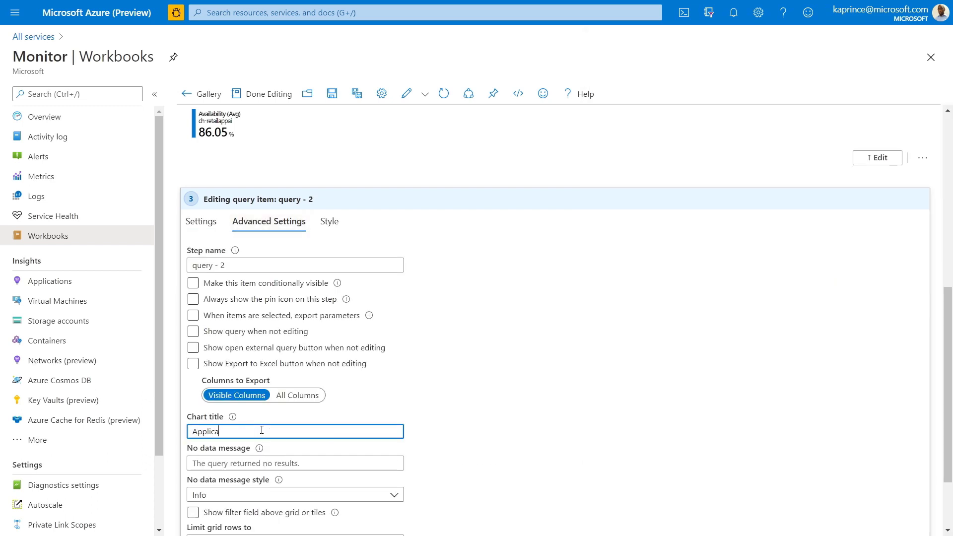
{"action": "type", "text": "tion Performance"}
{"action": "left_click", "coordinate": [201, 222]}
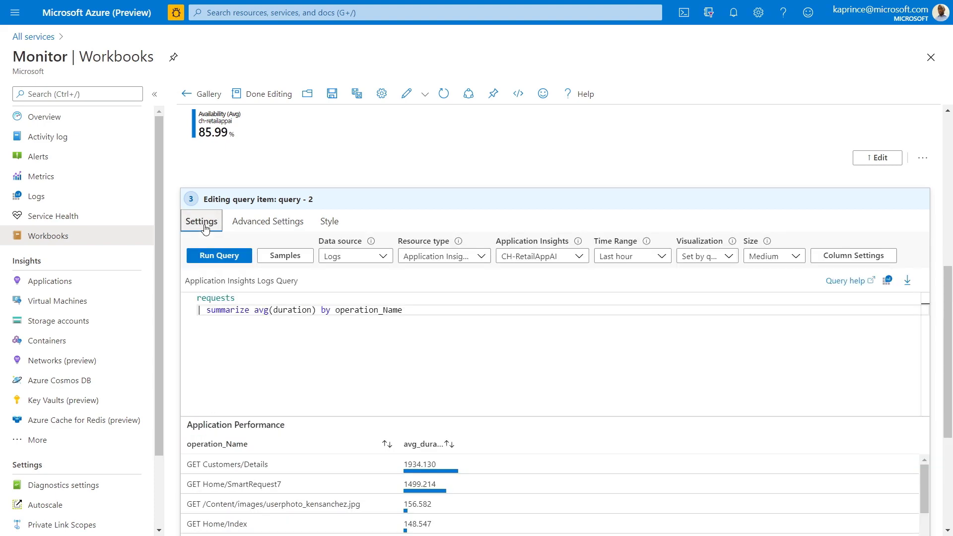
{"action": "scroll", "coordinate": [215, 422], "scroll_direction": "down", "scroll_amount": 5}
{"action": "left_click", "coordinate": [217, 473]}
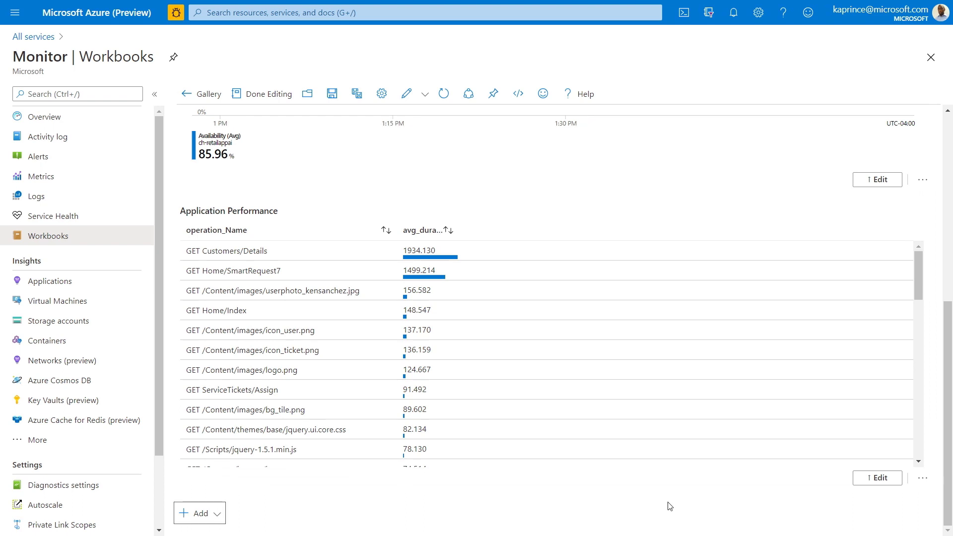
- Add a metric item below the Application Performance table with resource type Application Insights and the resource CH-RetailAppAI
{"action": "left_click", "coordinate": [201, 513]}
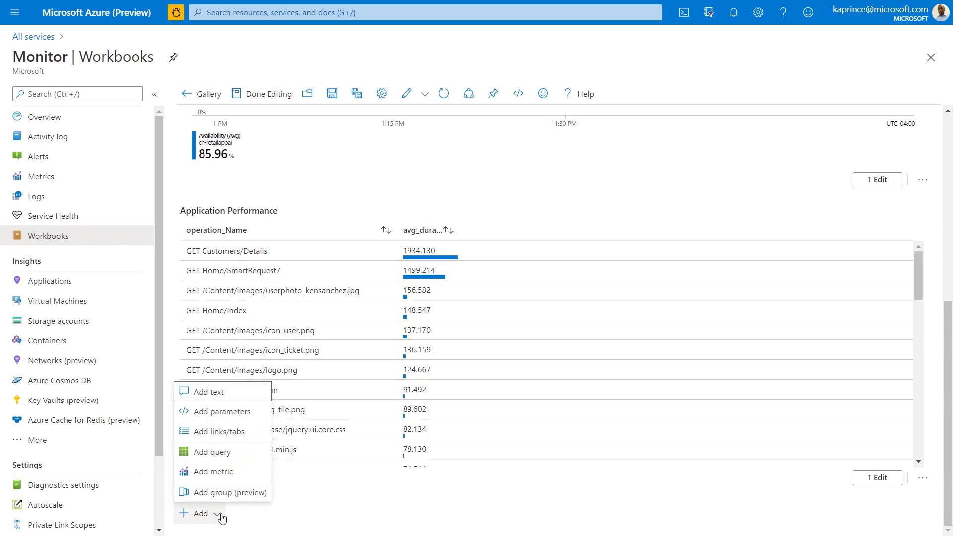
{"action": "left_click", "coordinate": [217, 472]}
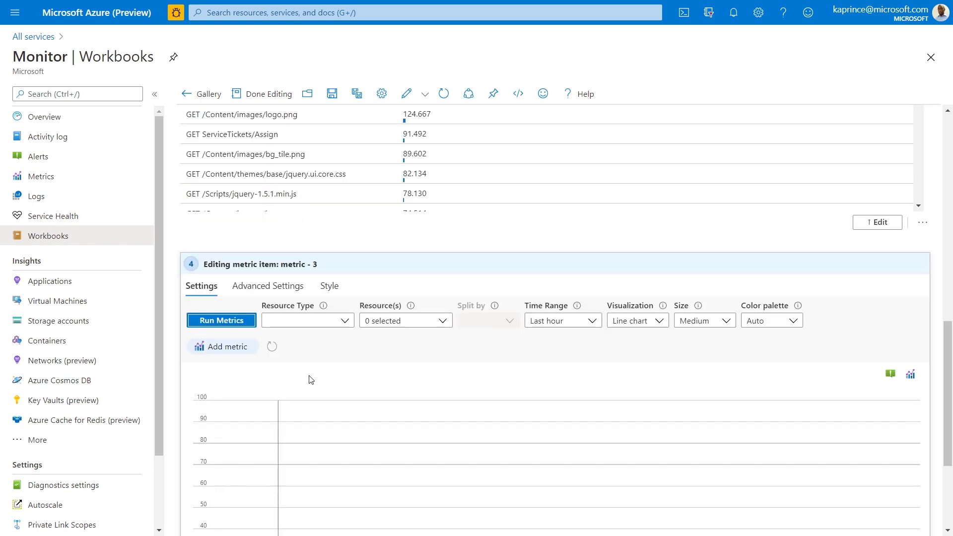
{"action": "left_click", "coordinate": [322, 319]}
{"action": "left_click", "coordinate": [301, 179]}
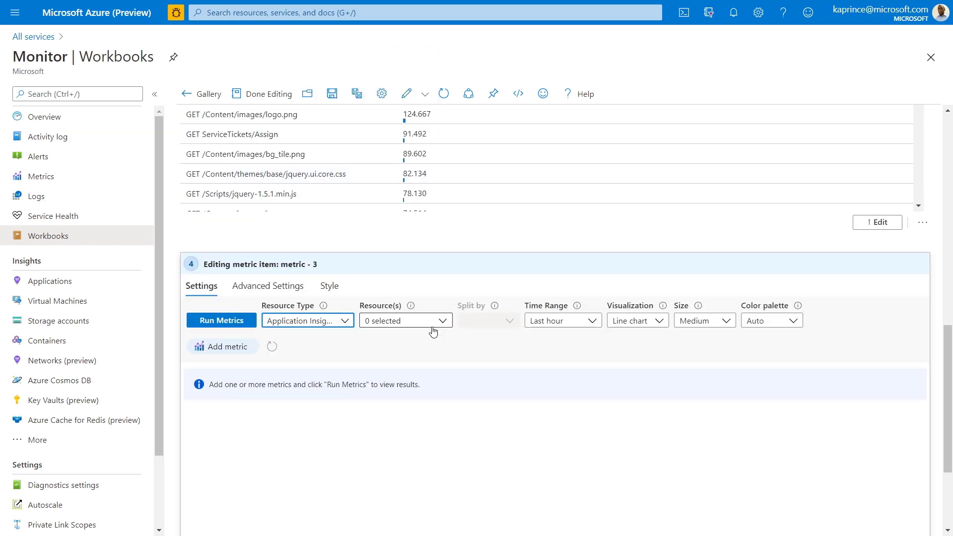
{"action": "left_click", "coordinate": [433, 322]}
{"action": "left_click", "coordinate": [416, 174]}
{"action": "left_click", "coordinate": [568, 349]}
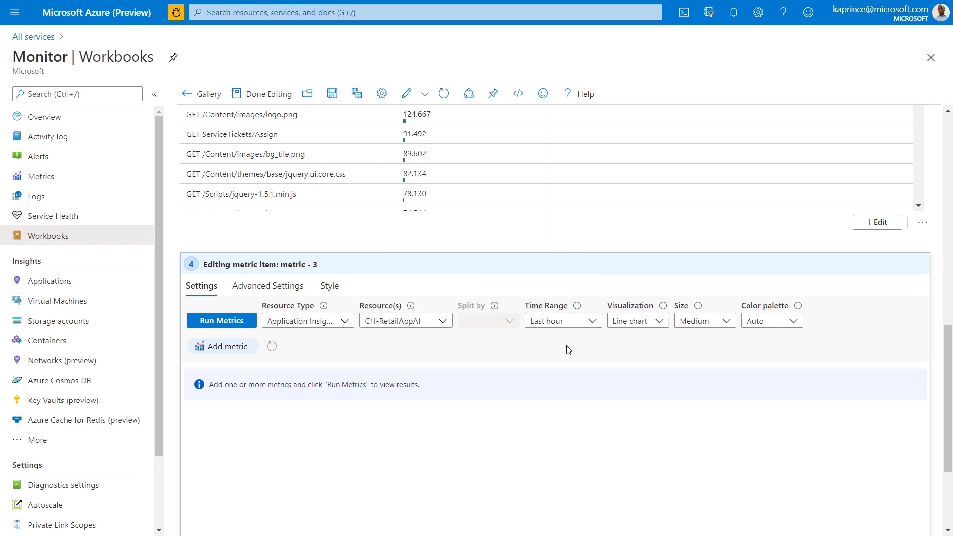
- Add the Server response time metric from the Standard metrics (preview) namespace with Average aggregation and run the metrics
{"action": "left_click", "coordinate": [243, 346]}
{"action": "left_click", "coordinate": [347, 196]}
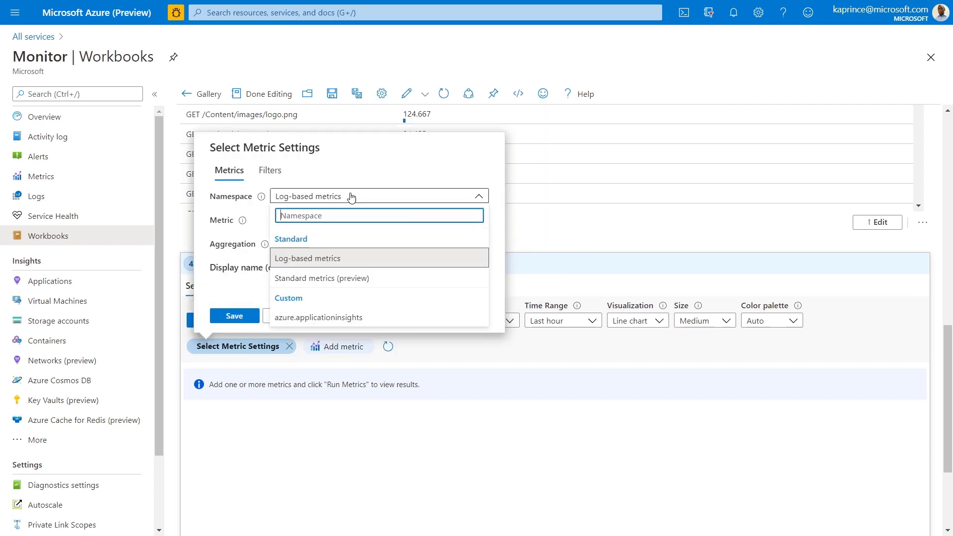
{"action": "left_click", "coordinate": [350, 278]}
{"action": "left_click", "coordinate": [357, 220]}
{"action": "scroll", "coordinate": [362, 248], "scroll_direction": "down", "scroll_amount": 5}
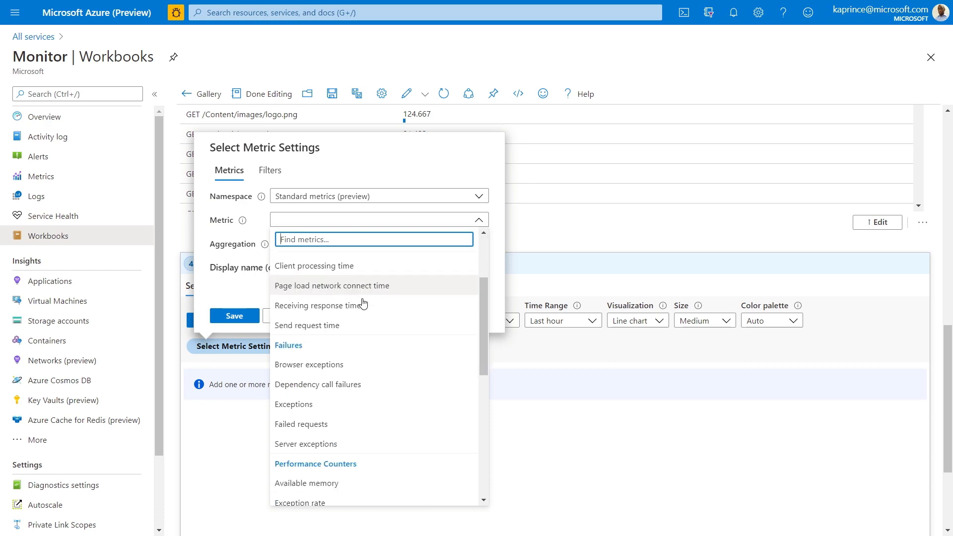
{"action": "scroll", "coordinate": [363, 307], "scroll_direction": "down", "scroll_amount": 4}
{"action": "left_click", "coordinate": [366, 419]}
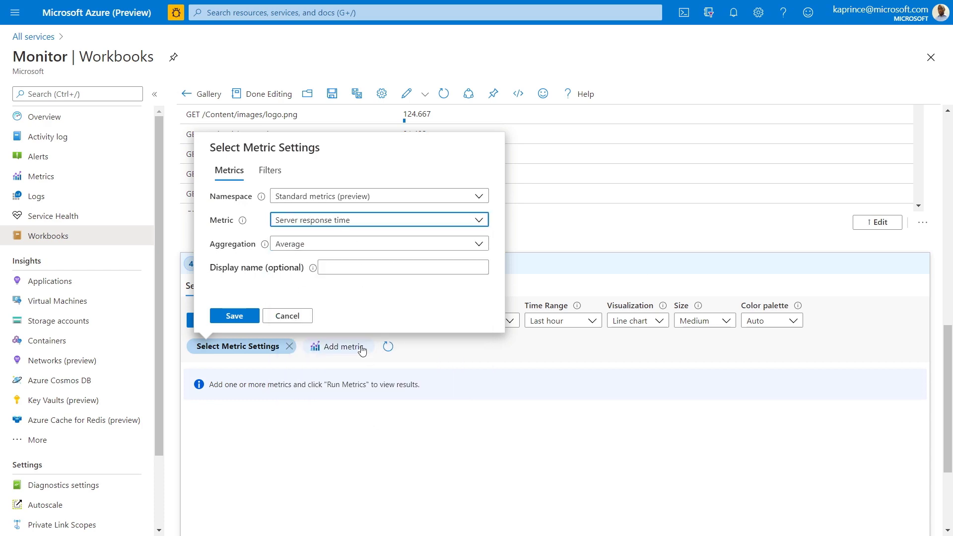
{"action": "left_click", "coordinate": [234, 316]}
{"action": "left_click", "coordinate": [247, 321]}
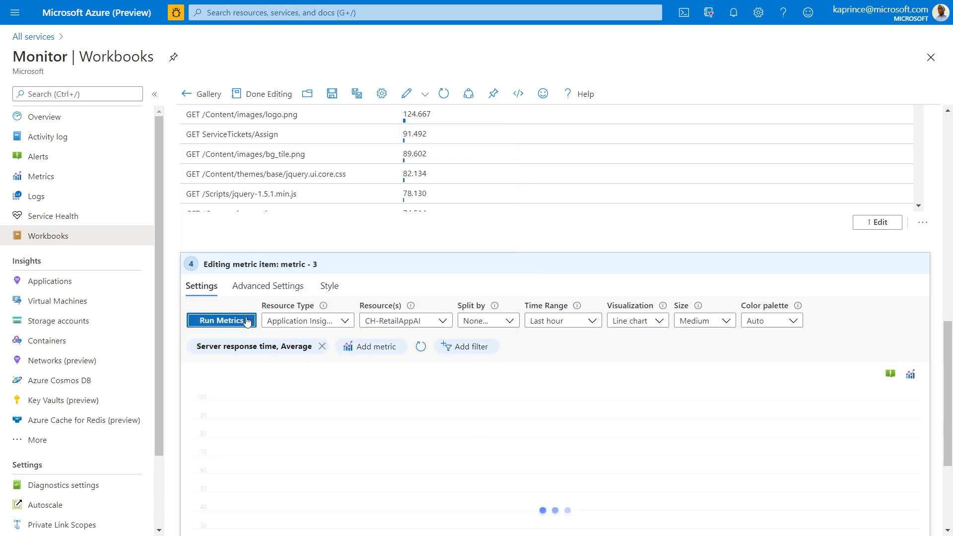
- Title the response time chart "App Server Response Time" and finish editing the metric item
{"action": "scroll", "coordinate": [326, 386], "scroll_direction": "down", "scroll_amount": 3}
{"action": "scroll", "coordinate": [276, 253], "scroll_direction": "up", "scroll_amount": 2}
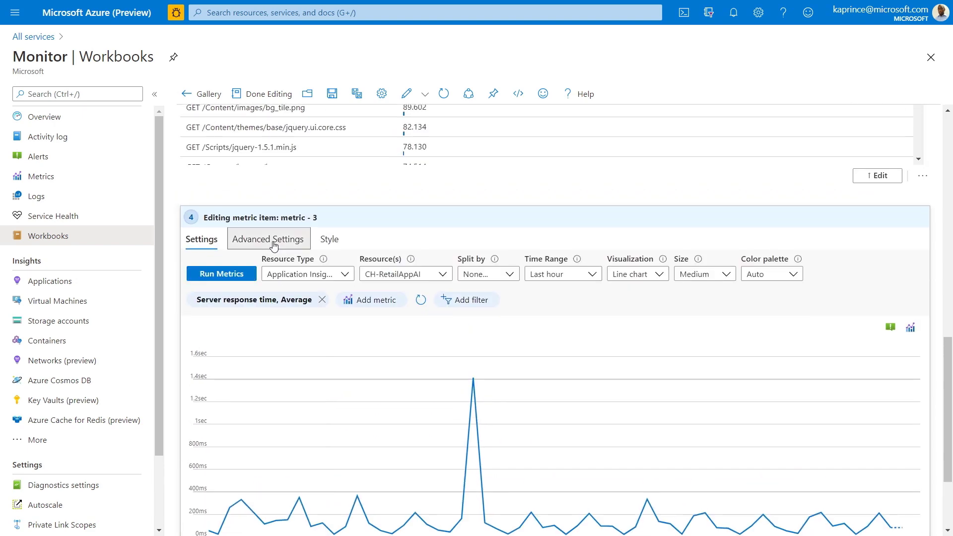
{"action": "left_click", "coordinate": [270, 239]}
{"action": "left_click", "coordinate": [255, 443]}
{"action": "type", "text": "pp Se"}
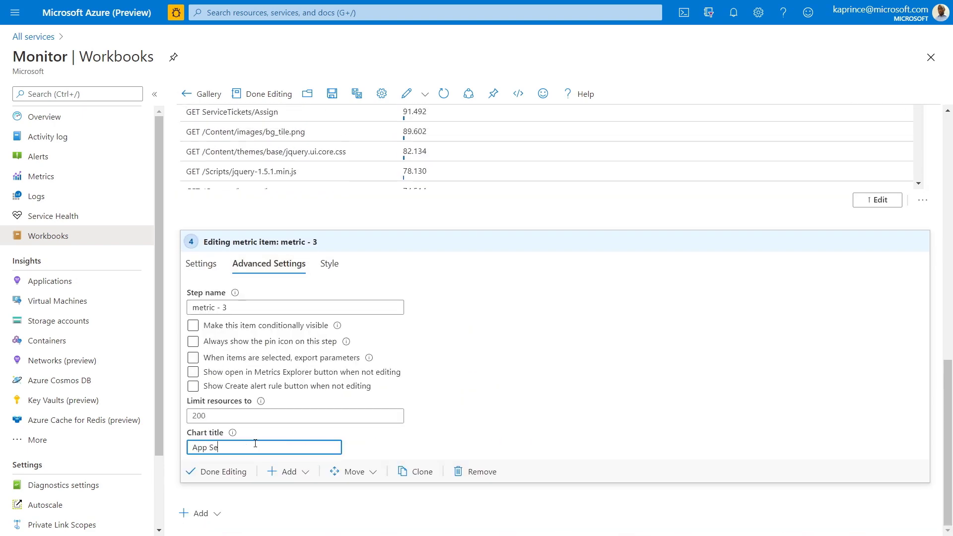
{"action": "type", "text": "rver Response Time"}
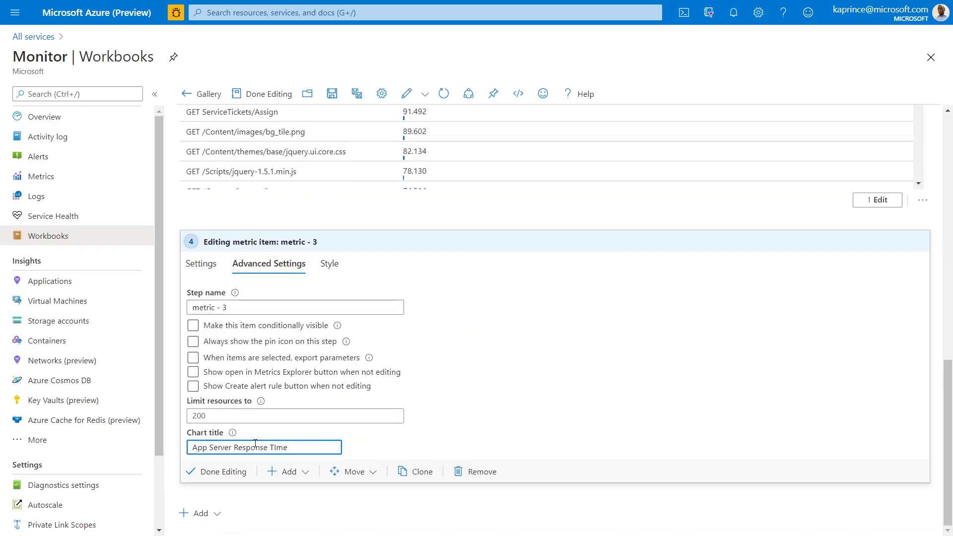
{"action": "key", "text": "BackSpace"}
{"action": "key", "text": "BackSpace"}
{"action": "key", "text": "BackSpace"}
{"action": "type", "text": "ime"}
{"action": "left_click", "coordinate": [242, 475]}
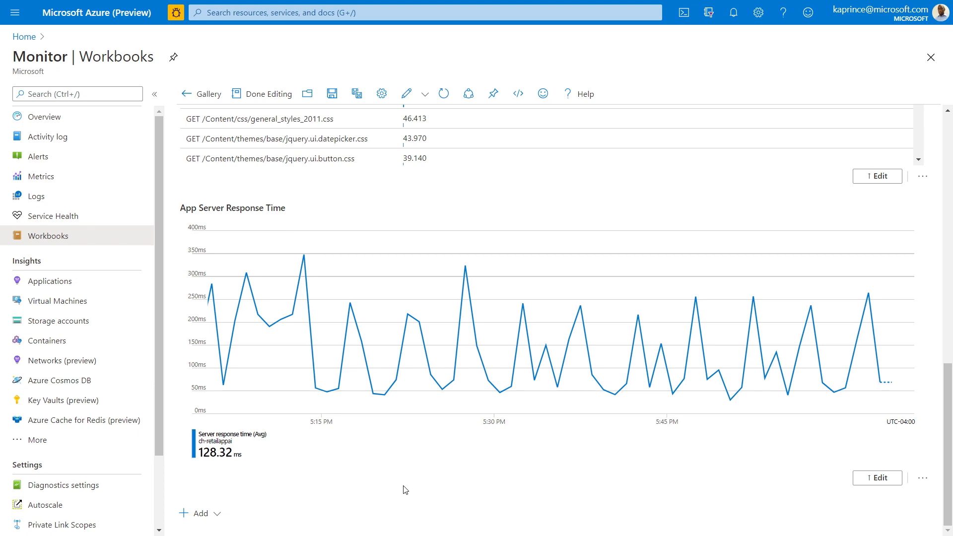
- Add a metric item below the App Server Response Time chart with resource type Virtual machine and the resource CH-RETAILVM01
{"action": "left_click", "coordinate": [220, 513]}
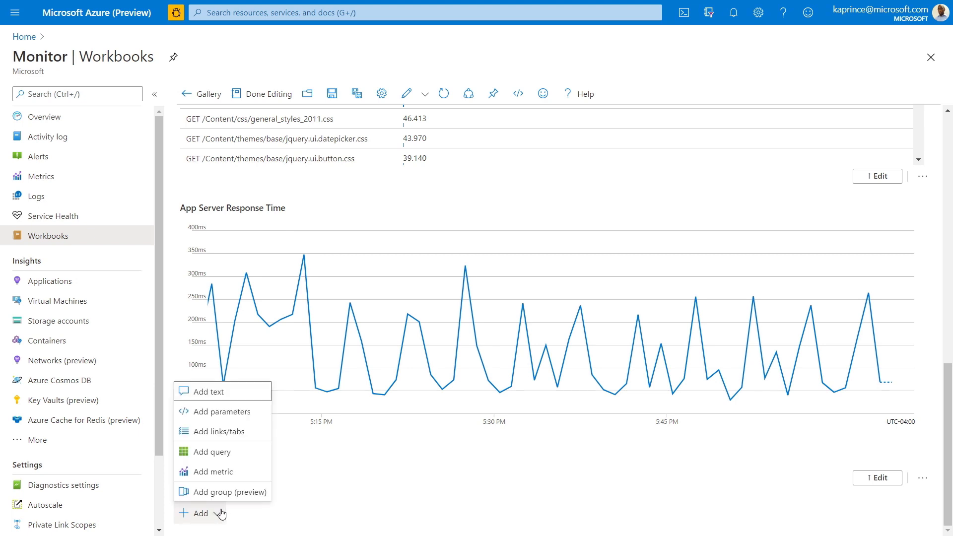
{"action": "left_click", "coordinate": [219, 472]}
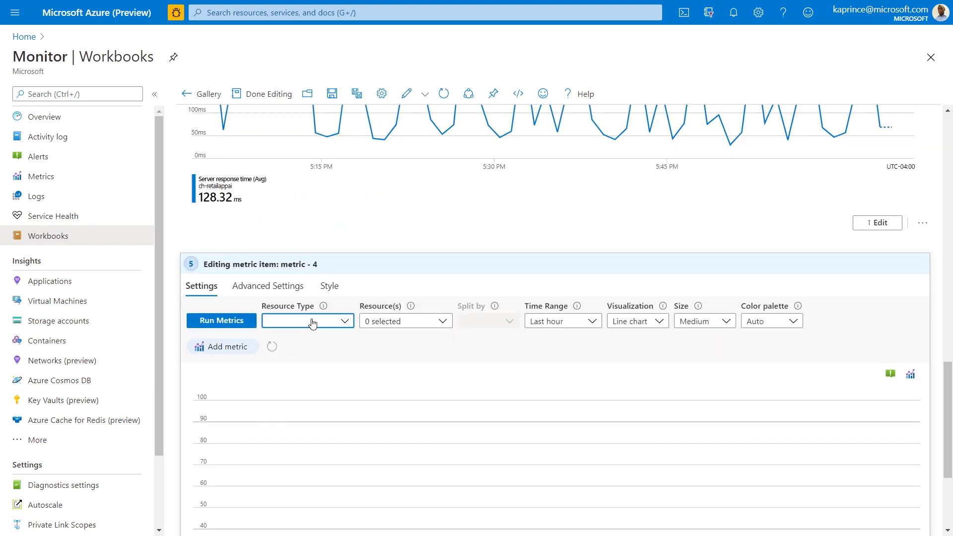
{"action": "left_click", "coordinate": [311, 322]}
{"action": "type", "text": "virtua"}
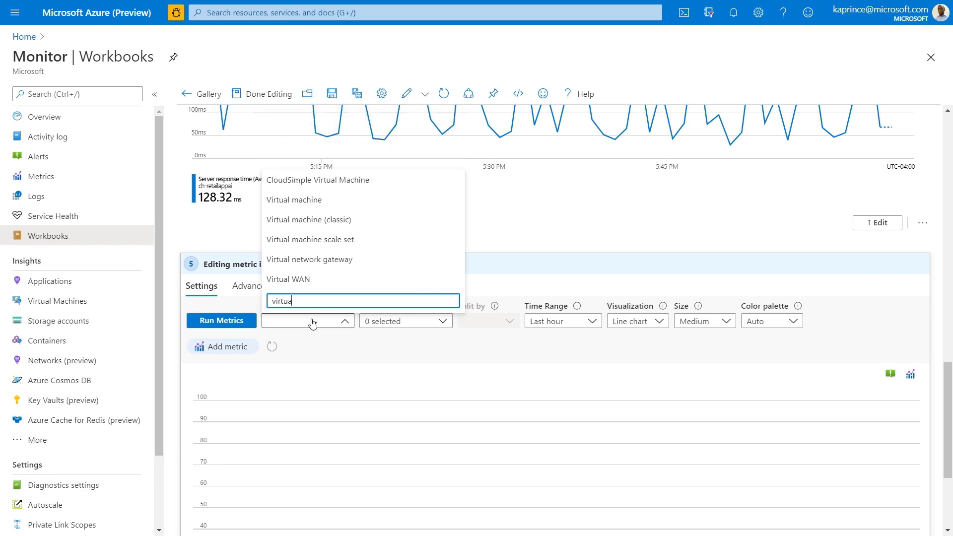
{"action": "left_click", "coordinate": [312, 201]}
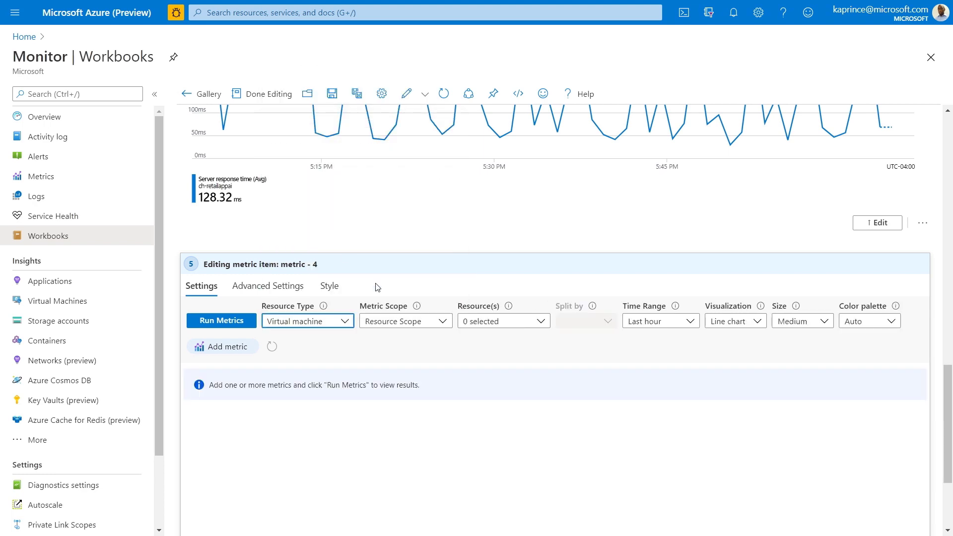
{"action": "left_click", "coordinate": [479, 321]}
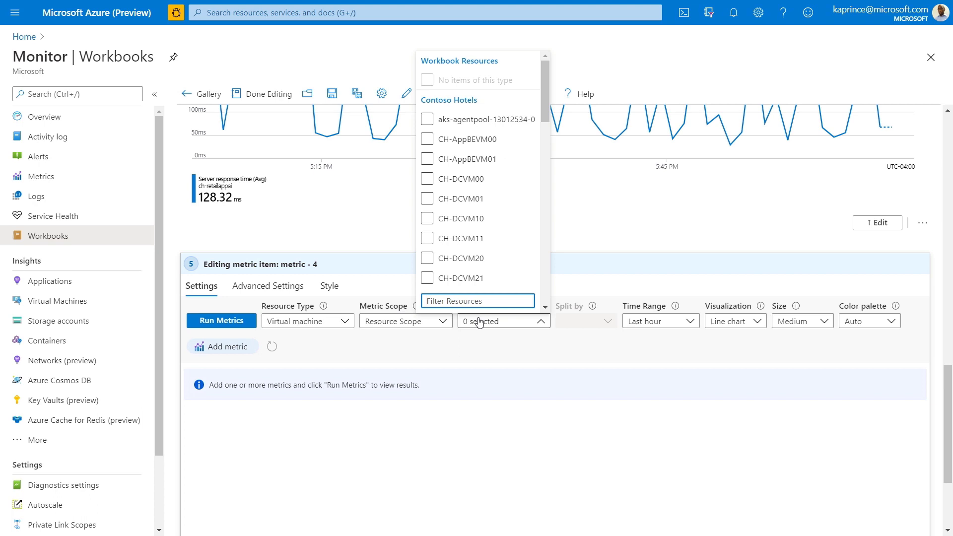
{"action": "type", "text": "retail"}
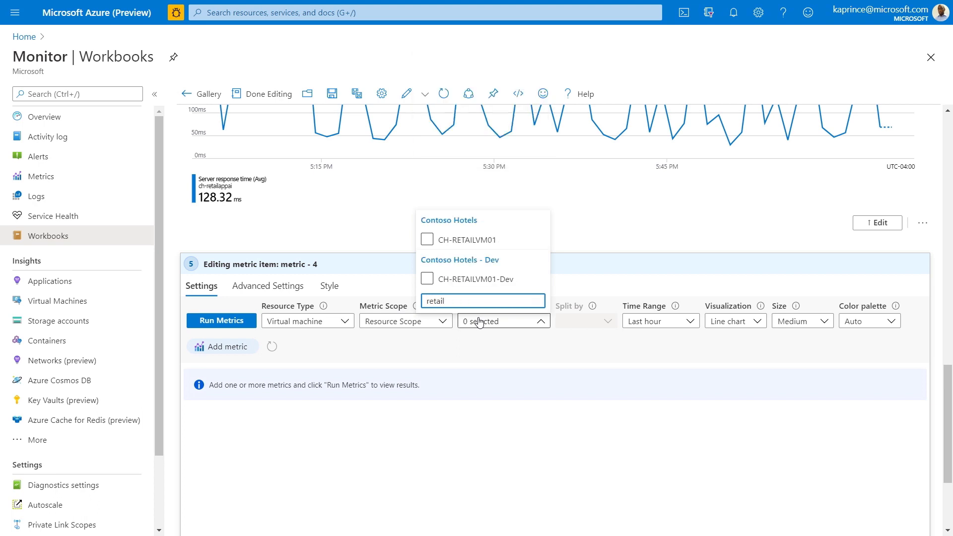
{"action": "left_click", "coordinate": [479, 241]}
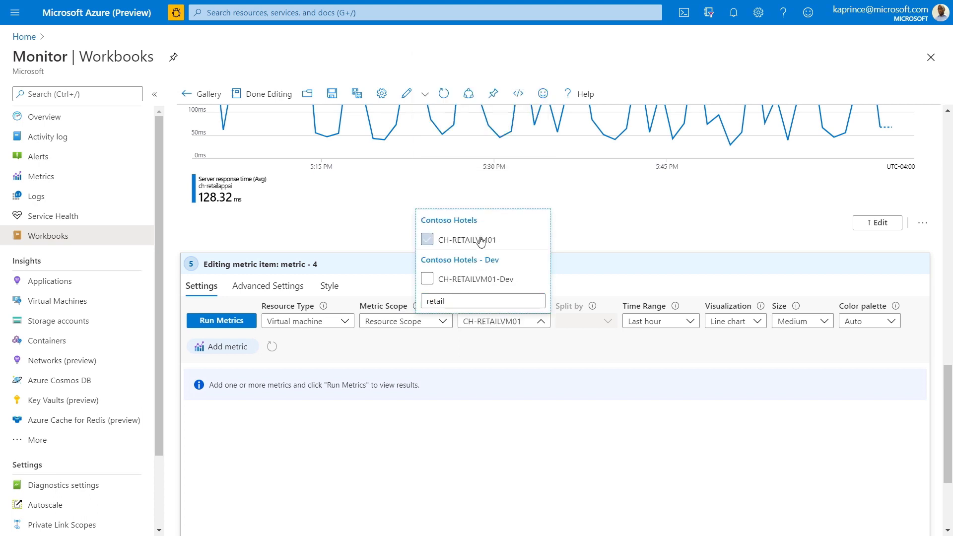
{"action": "left_click", "coordinate": [519, 350]}
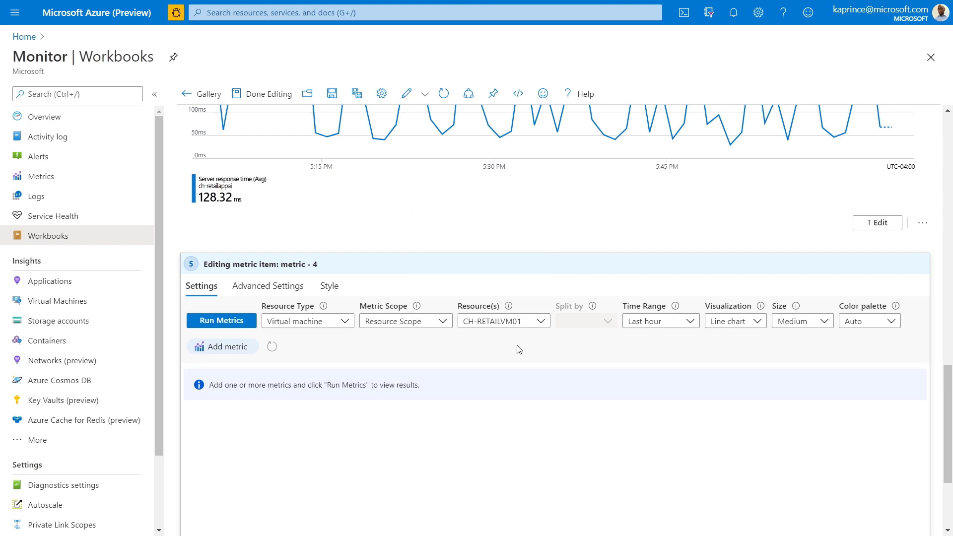
- Add the Percentage CPU metric from the standard Virtual Machine Host namespace with Average aggregation
{"action": "left_click", "coordinate": [226, 347]}
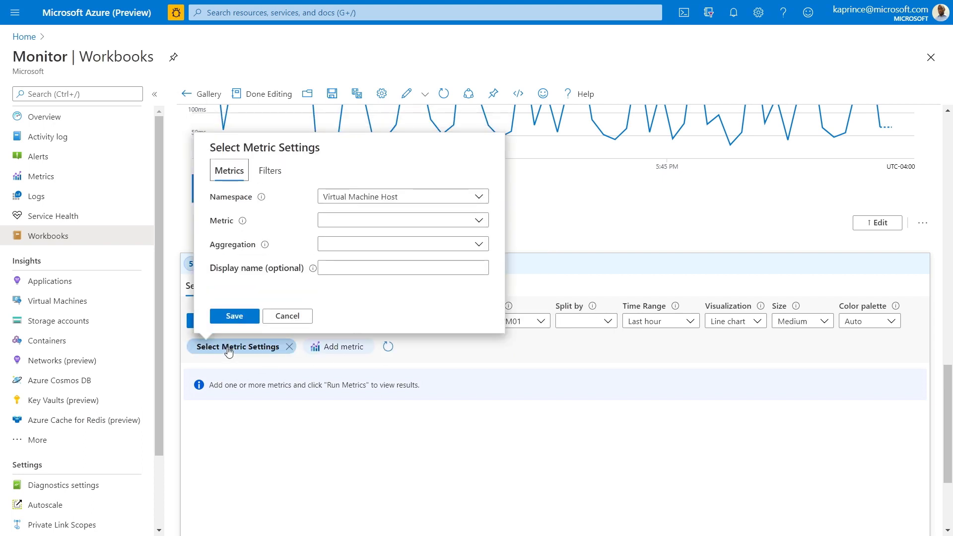
{"action": "left_click", "coordinate": [344, 198]}
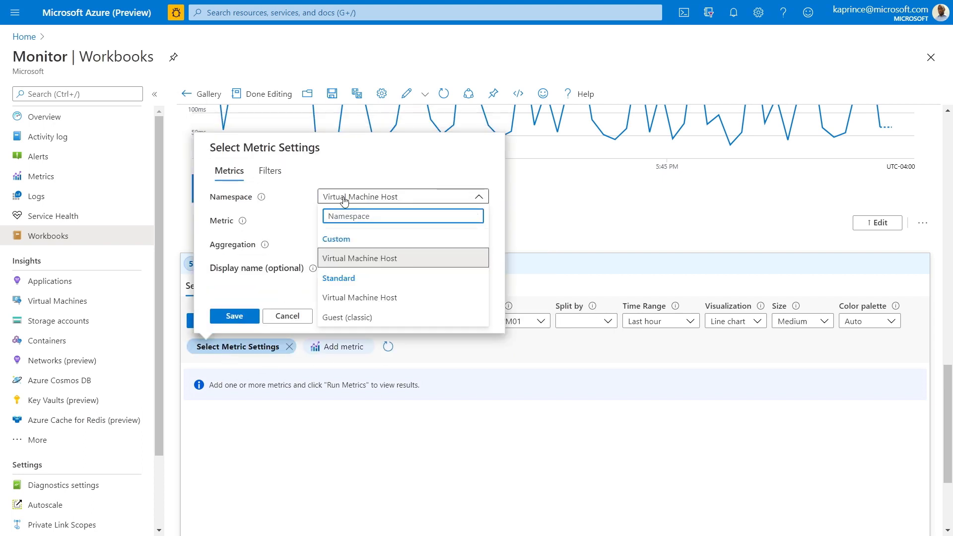
{"action": "left_click", "coordinate": [354, 297]}
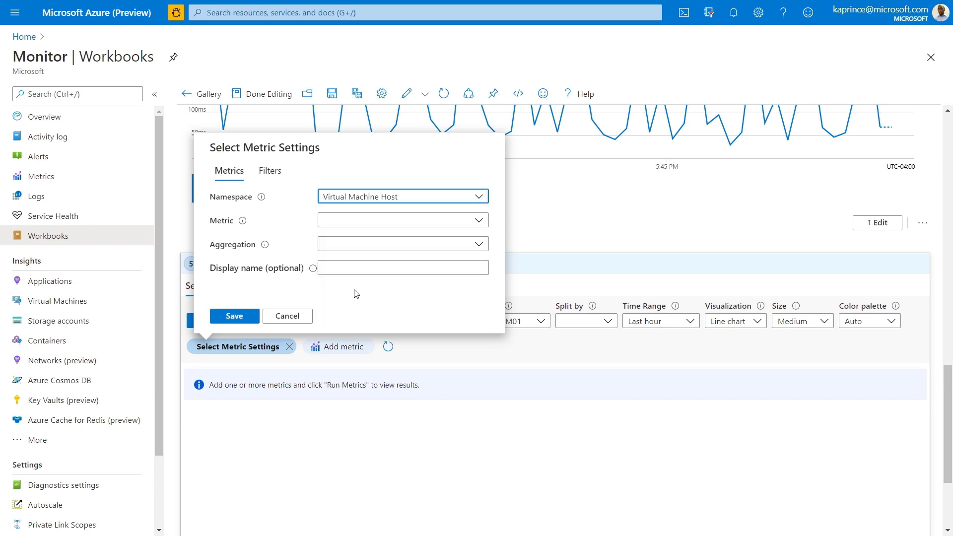
{"action": "left_click", "coordinate": [354, 218]}
{"action": "type", "text": "perc"}
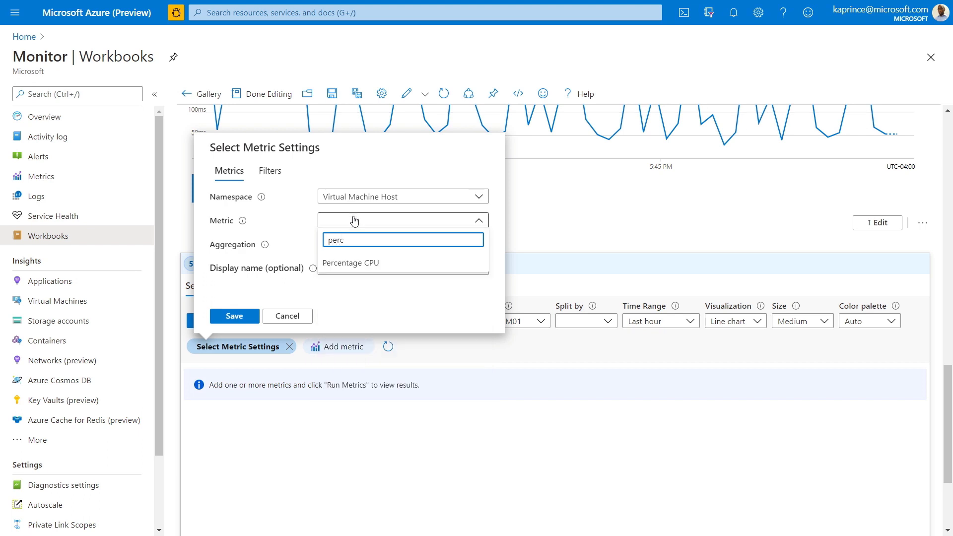
{"action": "left_click", "coordinate": [358, 263]}
{"action": "left_click", "coordinate": [235, 316]}
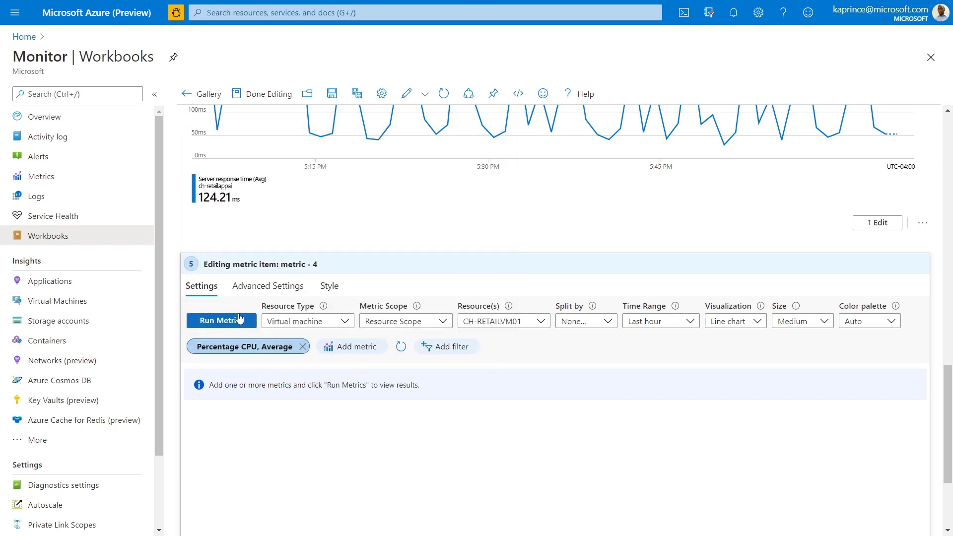
- Add the Memory\% Committed Bytes In Use metric from the custom Virtual Machine Host namespace with Average aggregation
{"action": "left_click", "coordinate": [341, 346]}
{"action": "left_click", "coordinate": [541, 198]}
{"action": "left_click", "coordinate": [527, 258]}
{"action": "left_click", "coordinate": [511, 220]}
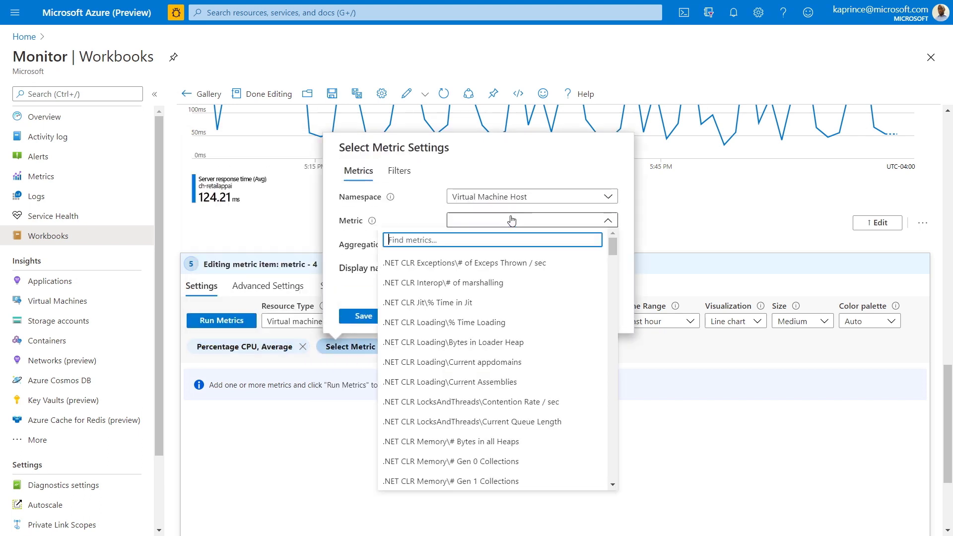
{"action": "type", "text": "memory"}
{"action": "left_click", "coordinate": [446, 362]}
{"action": "left_click", "coordinate": [362, 316]}
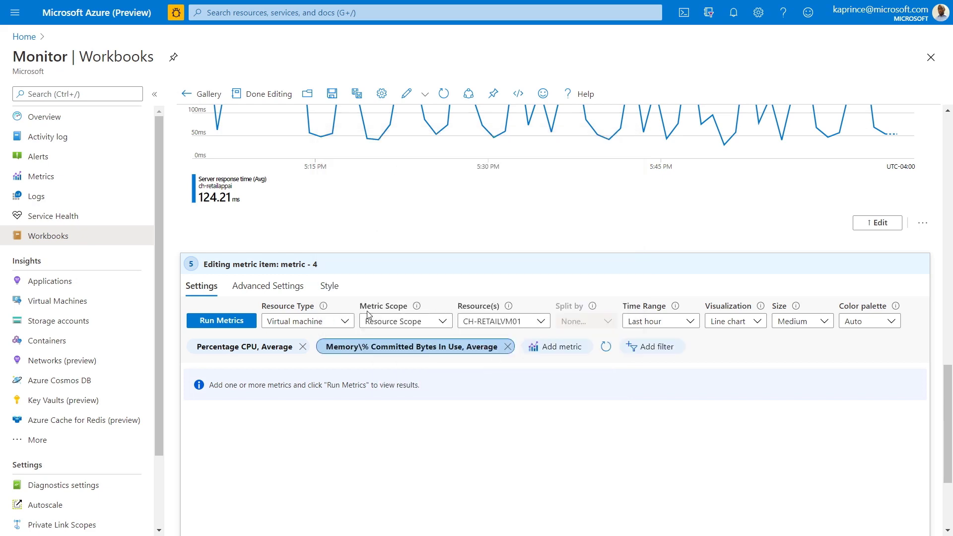
- Run the CPU and memory metrics and set their visualization to Tiles
{"action": "left_click", "coordinate": [243, 323]}
{"action": "scroll", "coordinate": [243, 327], "scroll_direction": "down", "scroll_amount": 4}
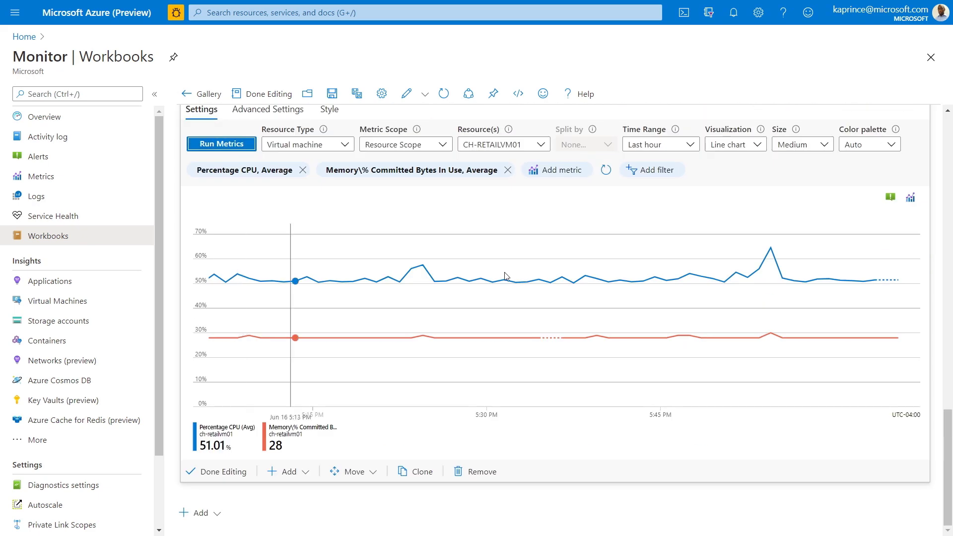
{"action": "left_click", "coordinate": [736, 144]}
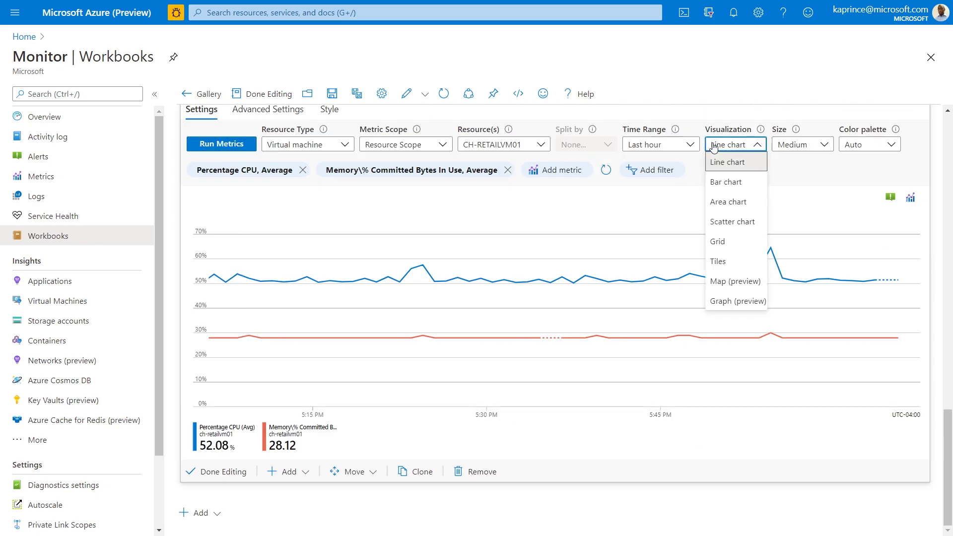
{"action": "left_click", "coordinate": [720, 261]}
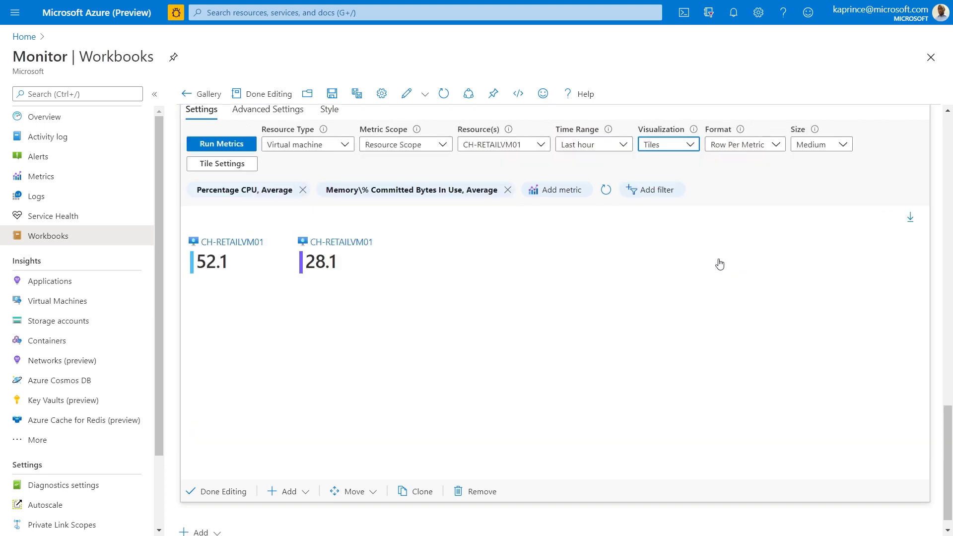
- Title the VM metric tiles "VM CPU amd memory usage" and finish editing the metric item
{"action": "left_click", "coordinate": [294, 117]}
{"action": "left_click", "coordinate": [237, 400]}
{"action": "type", "text": "VM CP"}
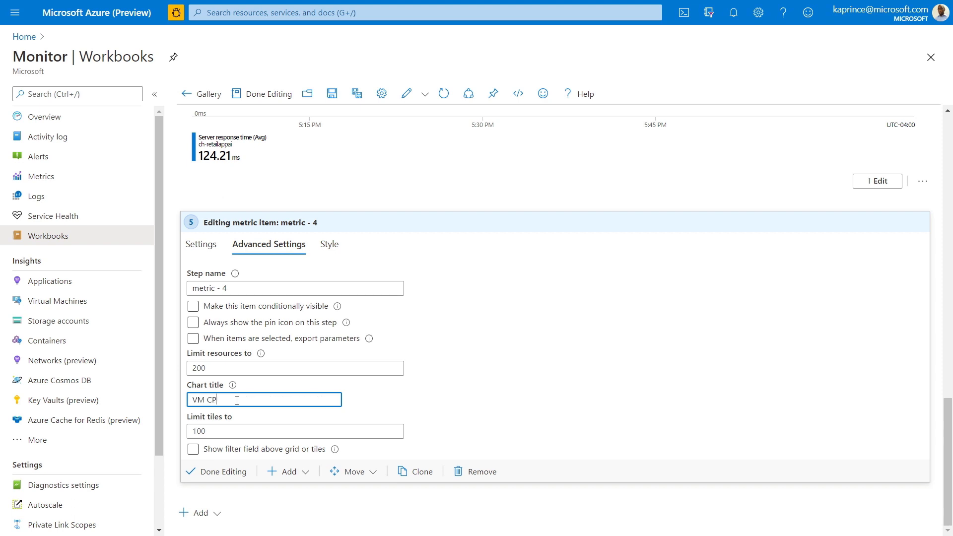
{"action": "type", "text": "U and memory usage"}
{"action": "left_click", "coordinate": [221, 471]}
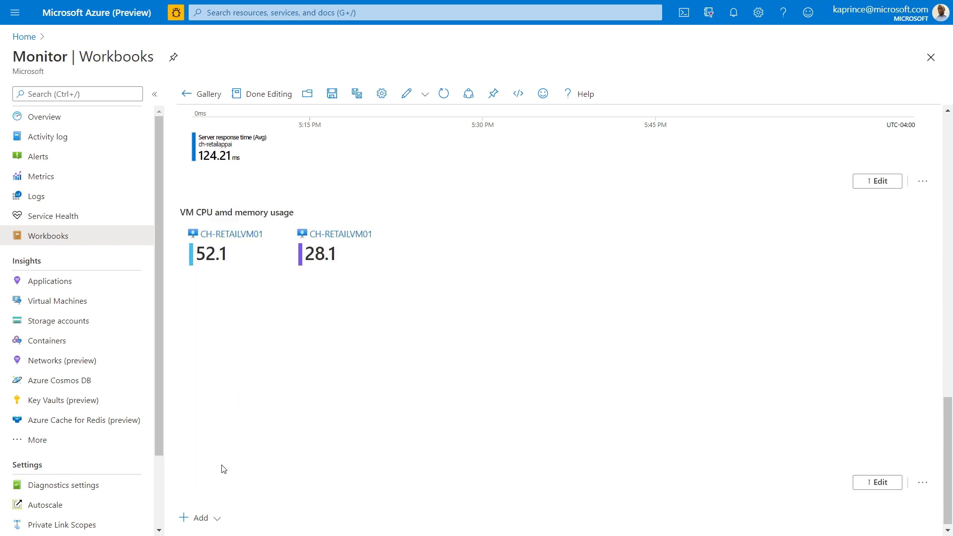
- Review the whole workbook, from the introductory text through the charts and performance table to the VM usage tiles
{"action": "scroll", "coordinate": [224, 469], "scroll_direction": "up", "scroll_amount": 15}
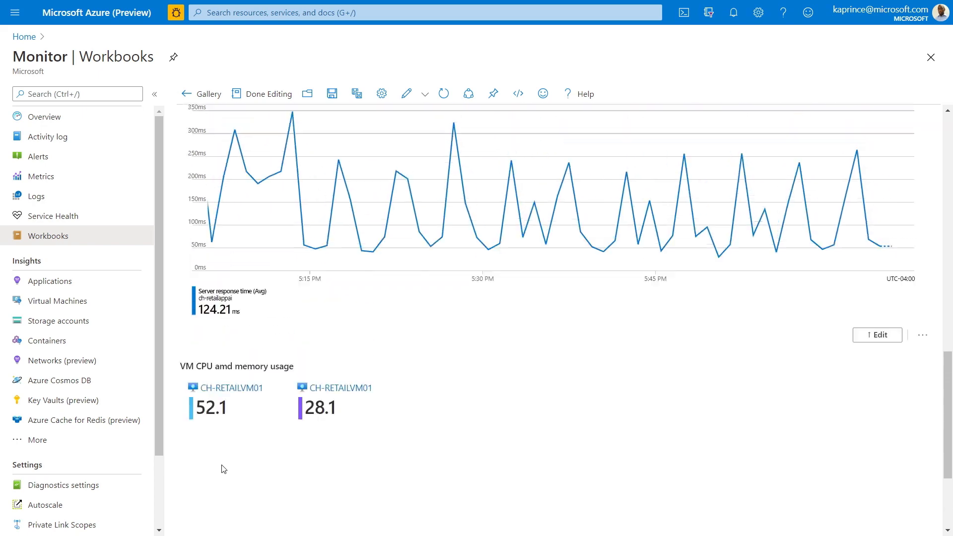
{"action": "scroll", "coordinate": [222, 465], "scroll_direction": "up", "scroll_amount": 5}
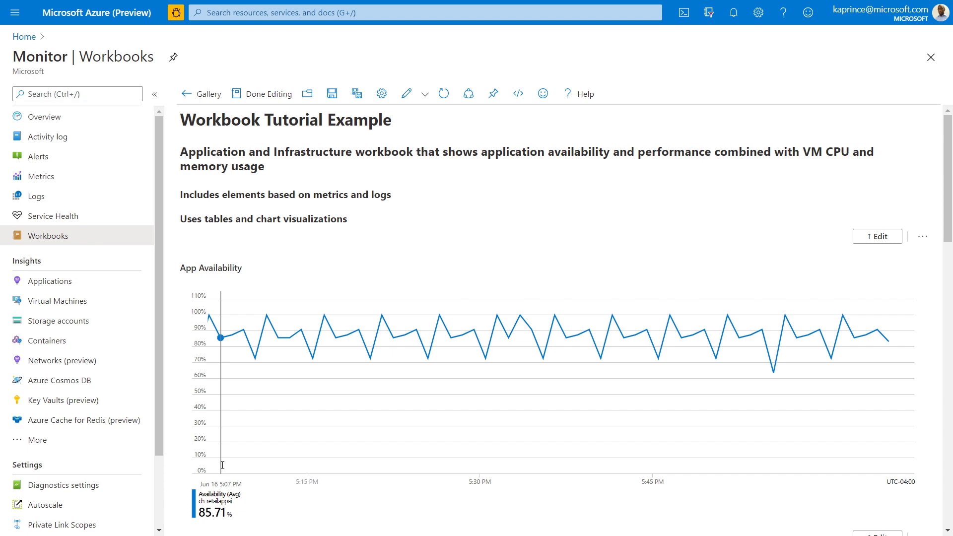
{"action": "scroll", "coordinate": [223, 465], "scroll_direction": "down", "scroll_amount": 15}
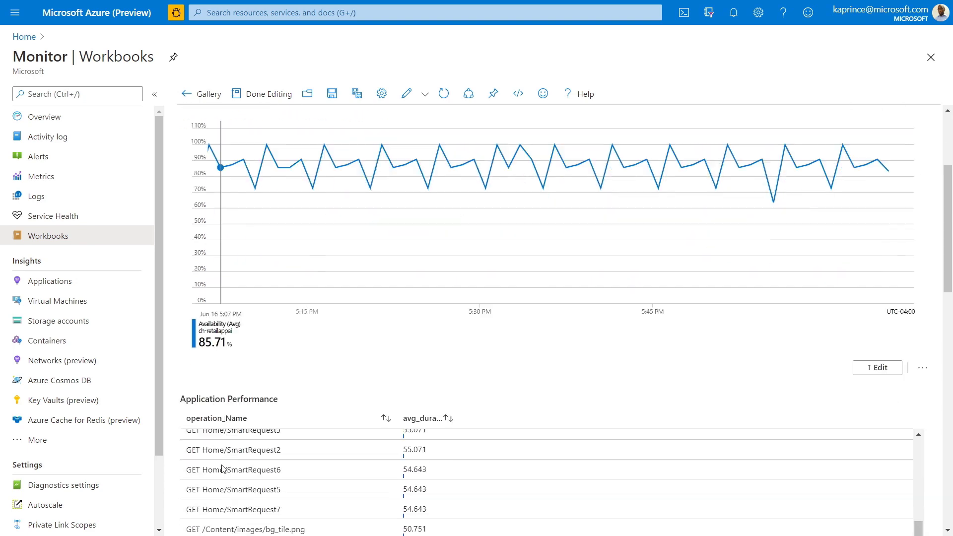
{"action": "scroll", "coordinate": [223, 469], "scroll_direction": "down", "scroll_amount": 4}
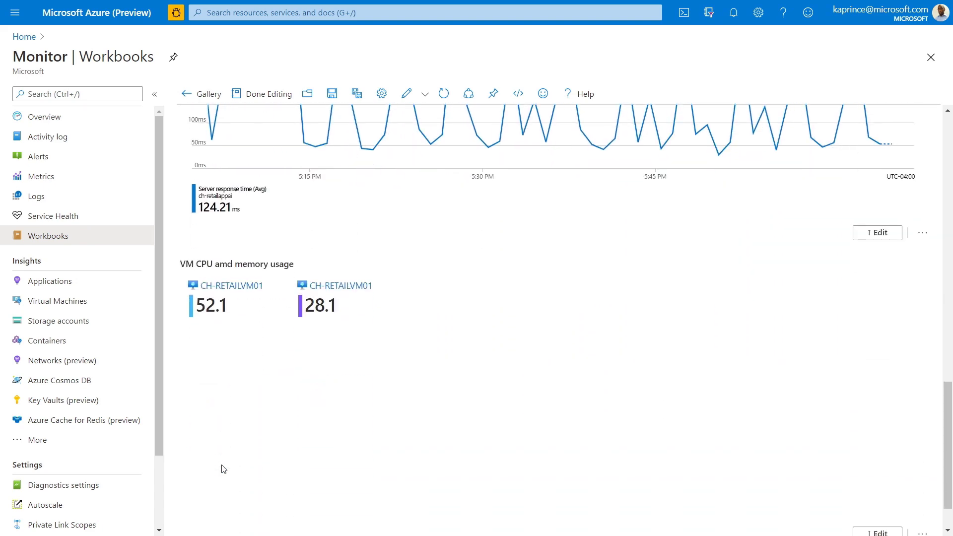
{"action": "scroll", "coordinate": [223, 469], "scroll_direction": "up", "scroll_amount": 1}
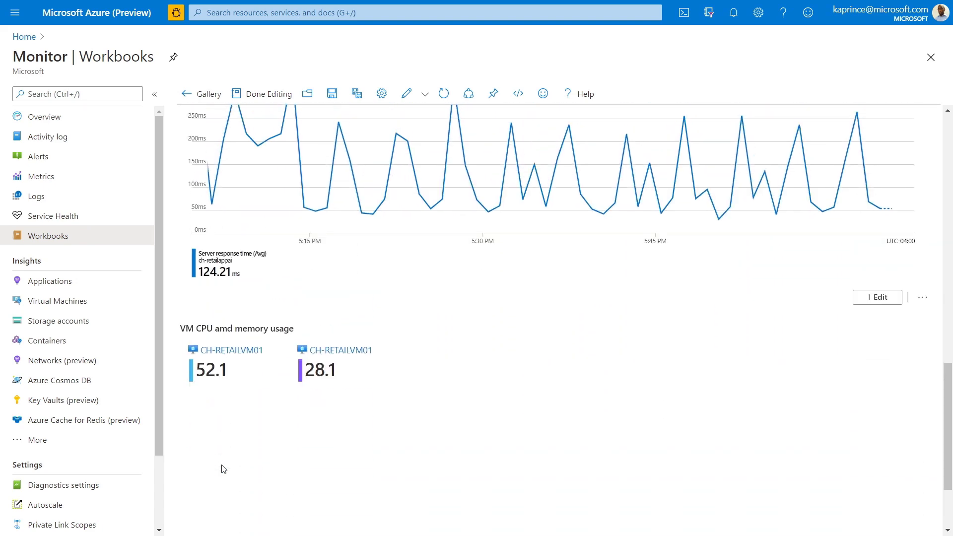
{"action": "scroll", "coordinate": [224, 469], "scroll_direction": "down", "scroll_amount": 2}
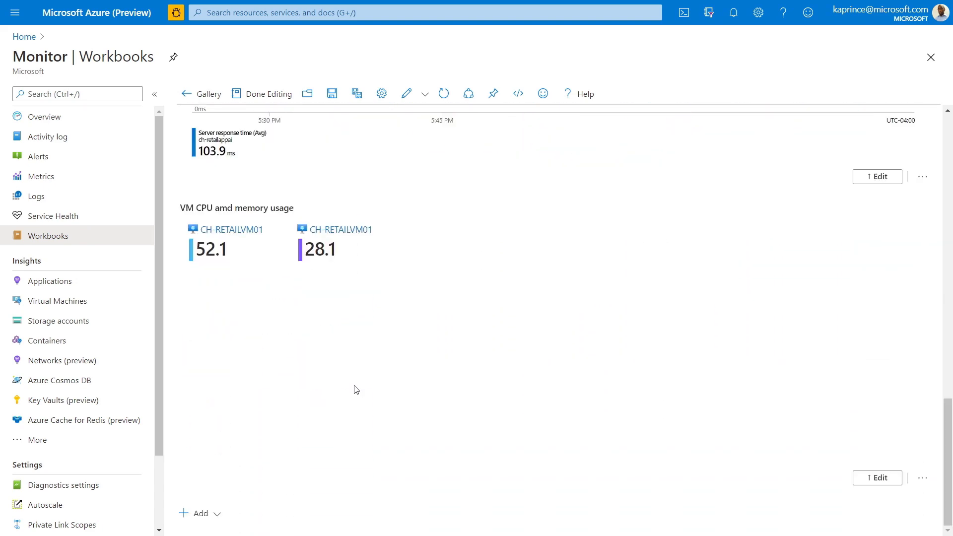
- Save the workbook as "My Demo Workbook" to My reports in the Visual Studio Enterprise subscription and the cloudstoragekjp02 resource group
{"action": "left_click", "coordinate": [356, 94]}
{"action": "triple_click", "coordinate": [261, 142]}
{"action": "type", "text": "My Demo Workbook"}
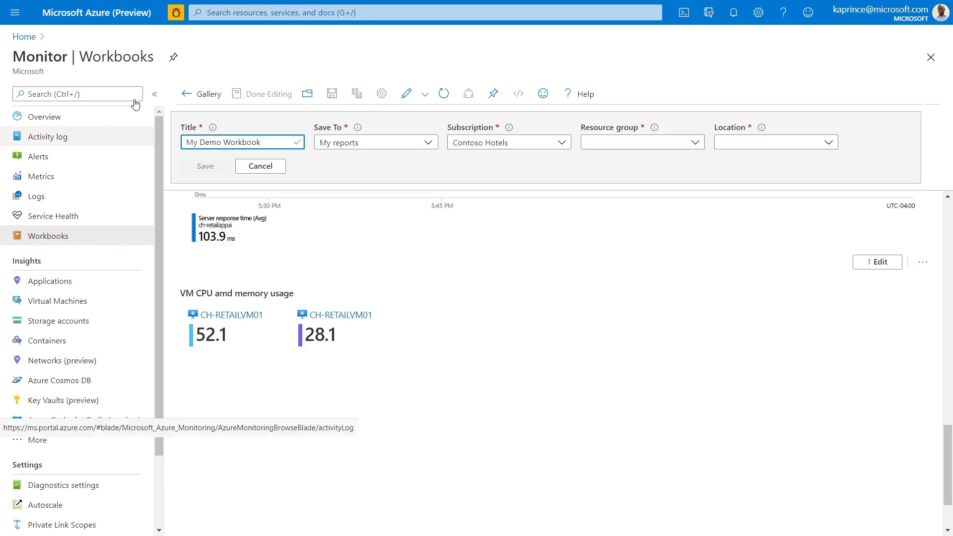
{"action": "left_click", "coordinate": [506, 143]}
{"action": "type", "text": "hga"}
{"action": "left_click", "coordinate": [511, 182]}
{"action": "left_click", "coordinate": [638, 144]}
{"action": "left_click", "coordinate": [631, 224]}
{"action": "left_click", "coordinate": [207, 167]}
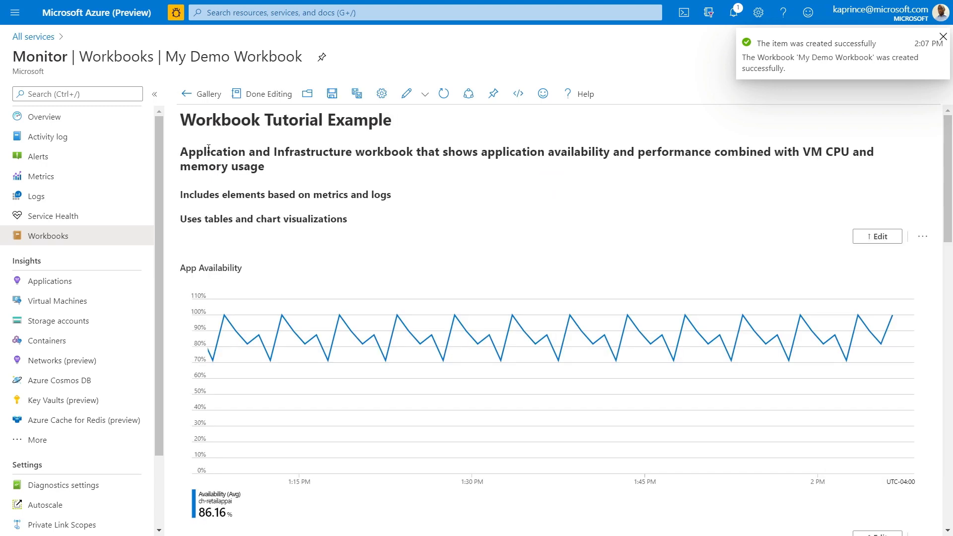
- Return to the workbooks gallery and browse its templates down to the Insights group
{"action": "left_click", "coordinate": [208, 97]}
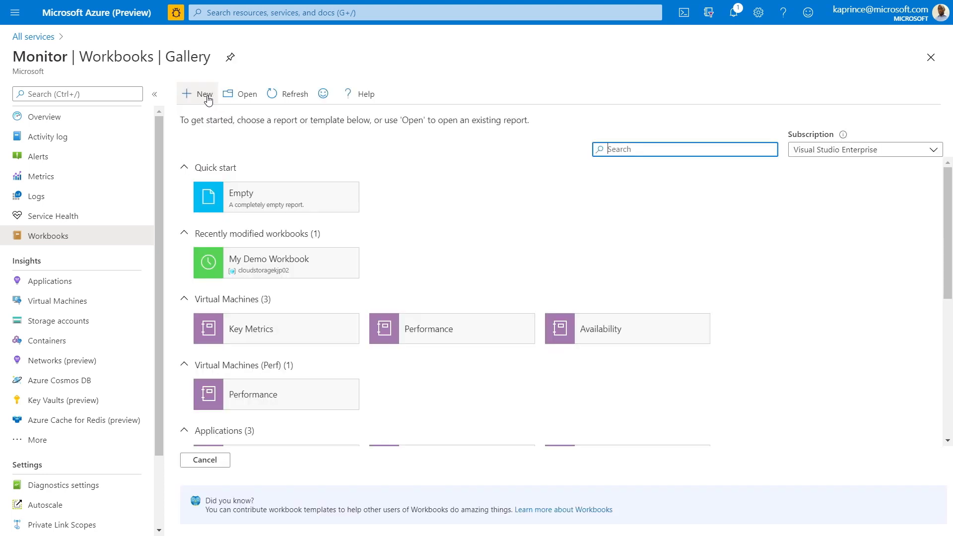
{"action": "scroll", "coordinate": [364, 243], "scroll_direction": "down", "scroll_amount": 5}
{"action": "scroll", "coordinate": [365, 247], "scroll_direction": "down", "scroll_amount": 2}
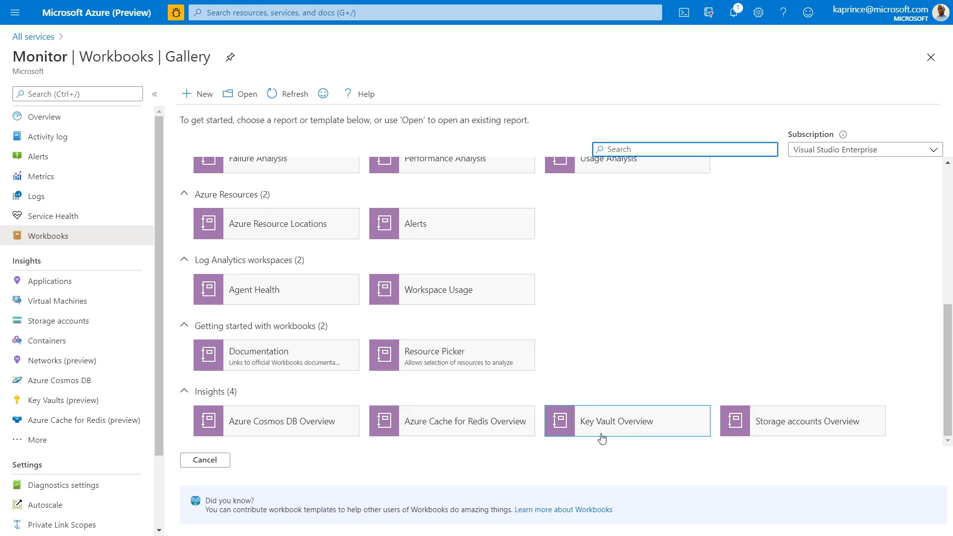
- View the transactions overview and capacity of the storage accounts insight, and return to the workbooks gallery
{"action": "left_click", "coordinate": [91, 324]}
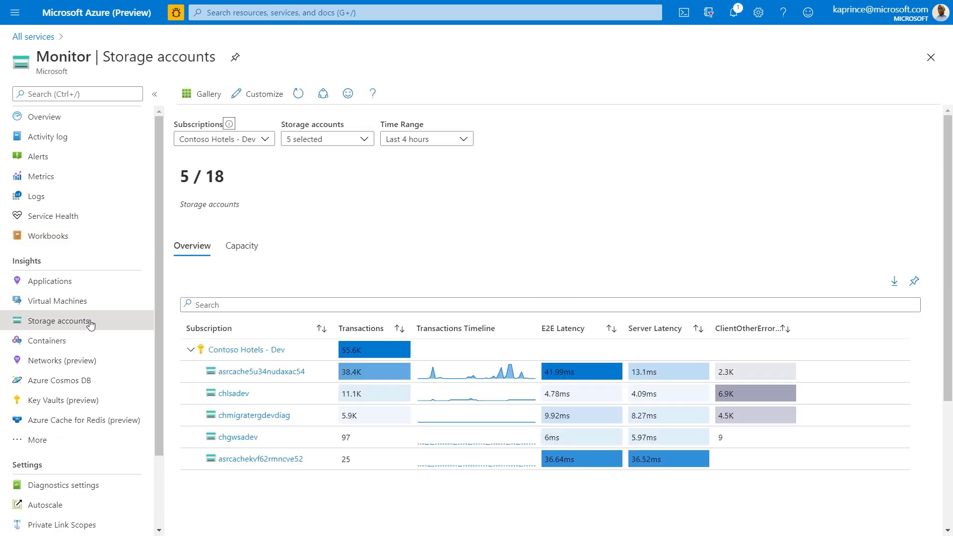
{"action": "mouse_move", "coordinate": [437, 378]}
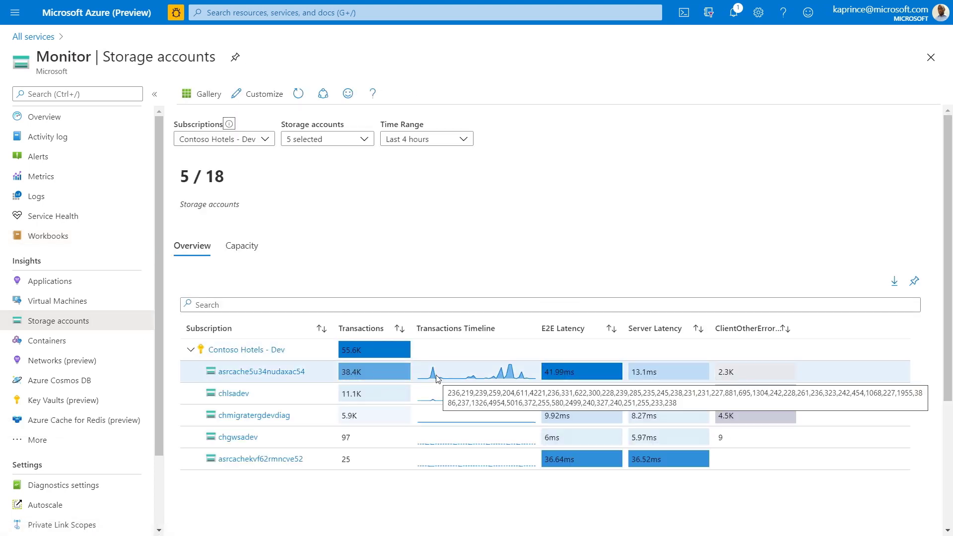
{"action": "left_click", "coordinate": [244, 251]}
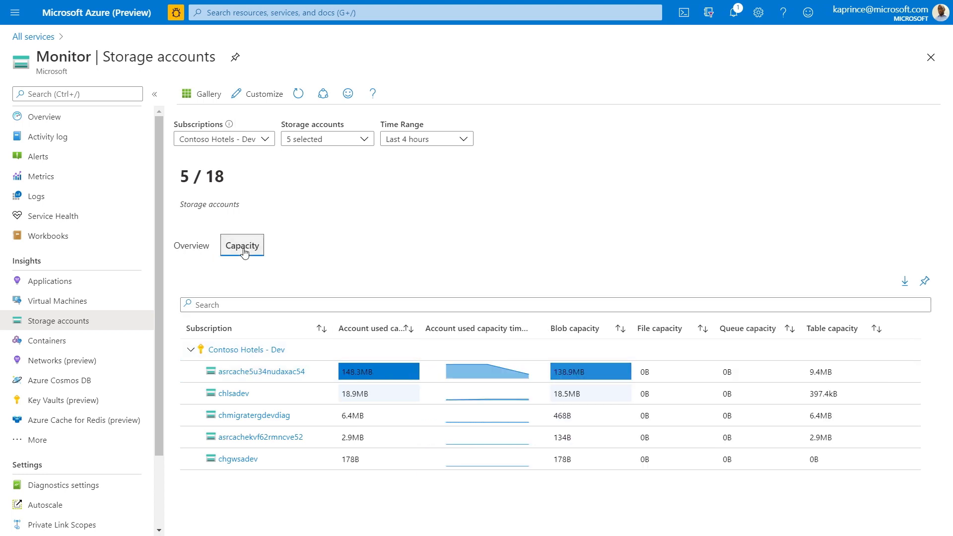
{"action": "left_click", "coordinate": [131, 234]}
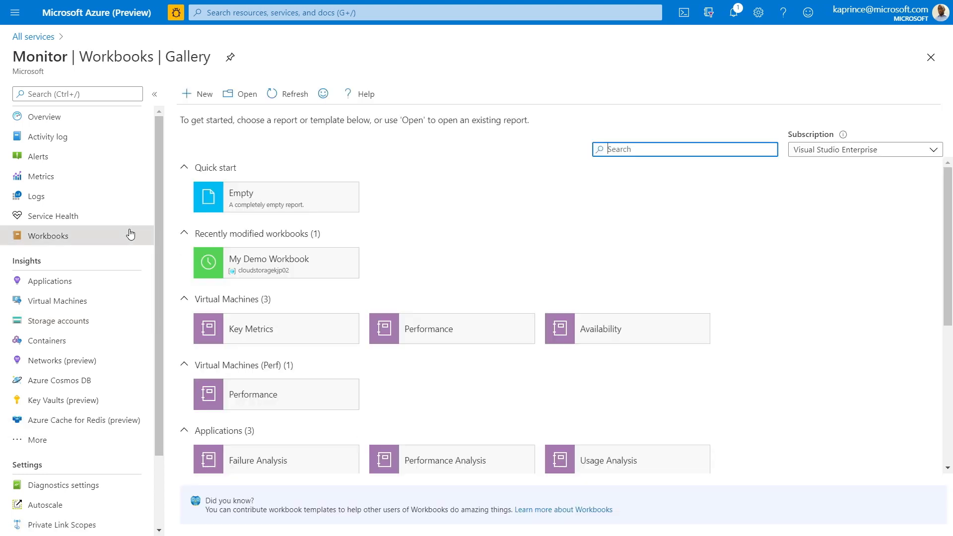